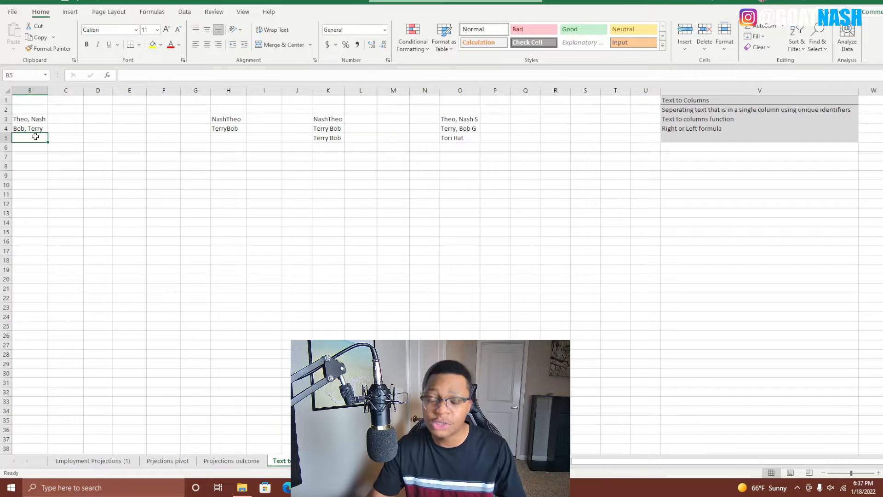
Remove the space between the two name parts in K4 and clear the duplicate entry in K5
click(173, 197)
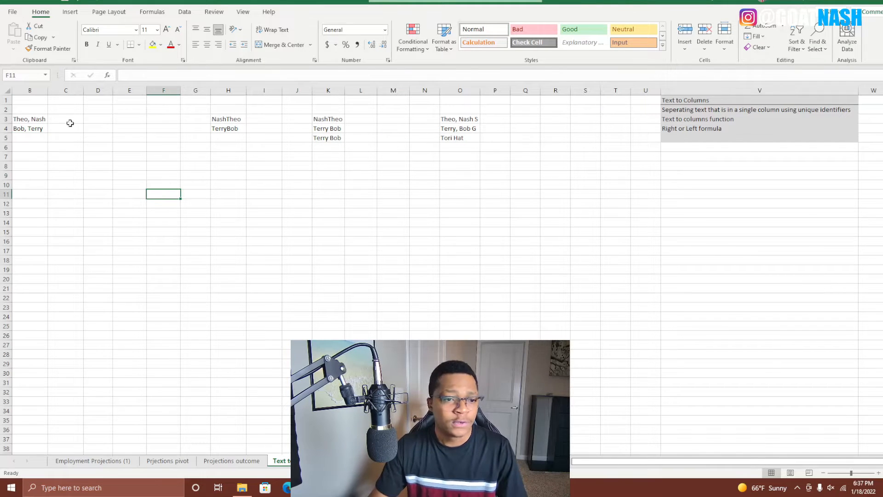
click(329, 129)
double_click(330, 129)
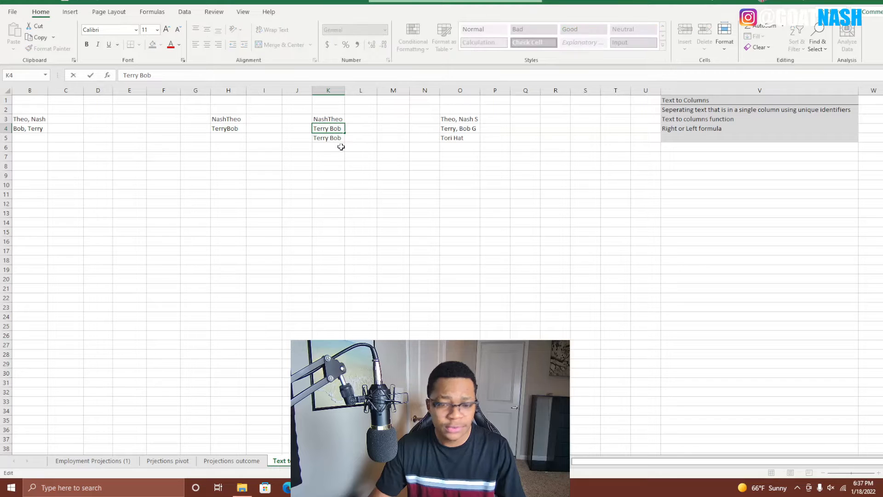
key(BackSpace)
key(Return)
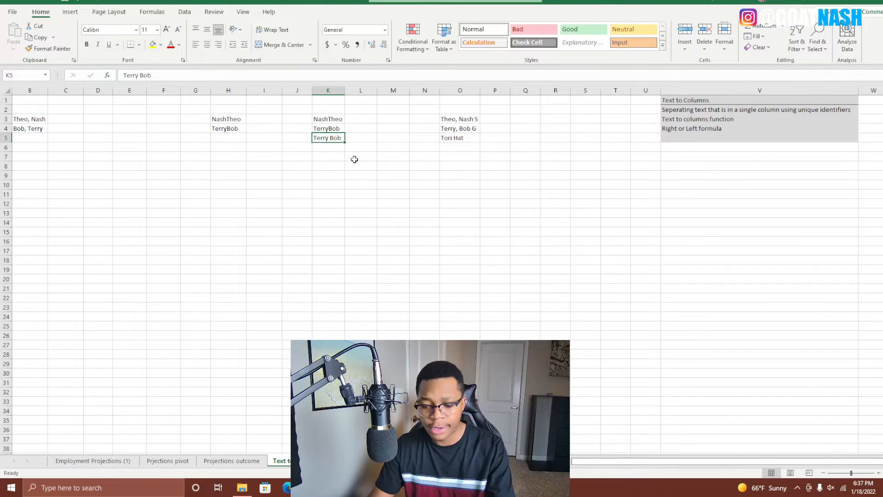
key(Delete)
click(297, 174)
click(418, 195)
click(124, 144)
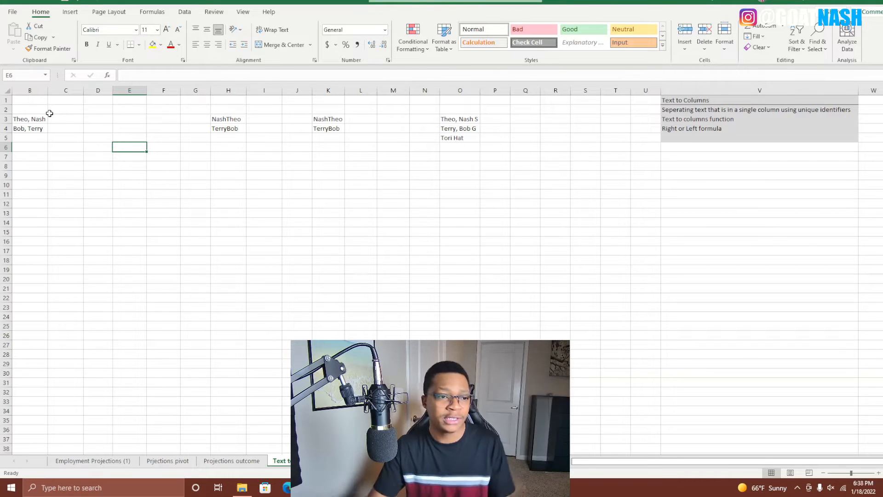
Enter the two parts of the name in B3 manually into C3 and D3
click(31, 119)
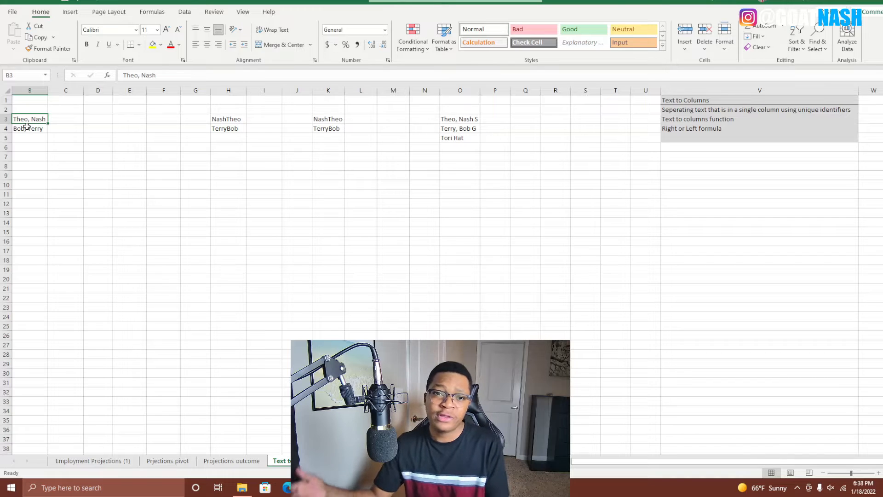
click(72, 120)
text(Teo)
key(Tab)
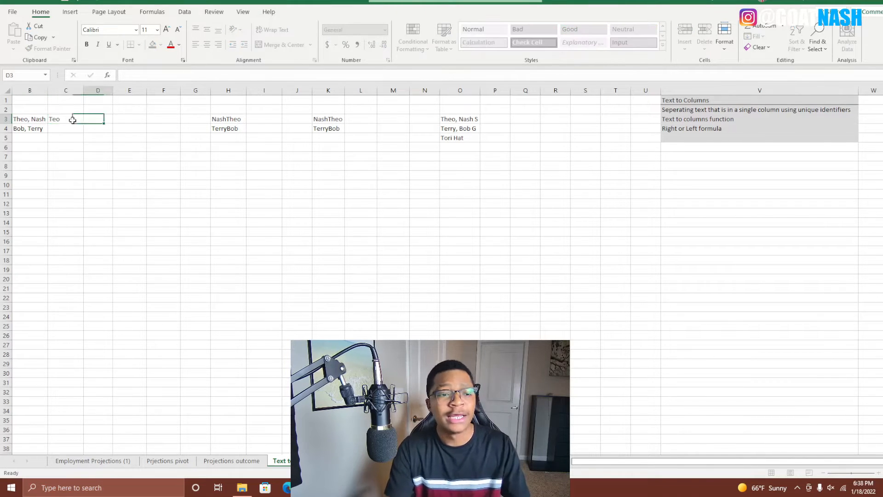
text(Nash)
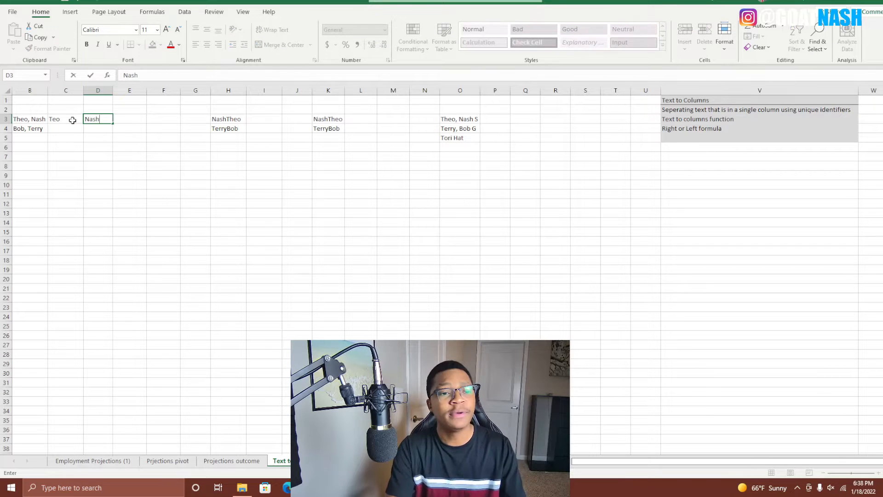
key(Return)
Clear the manually entered name parts from C3:D3
click(72, 120)
key(shift+Right)
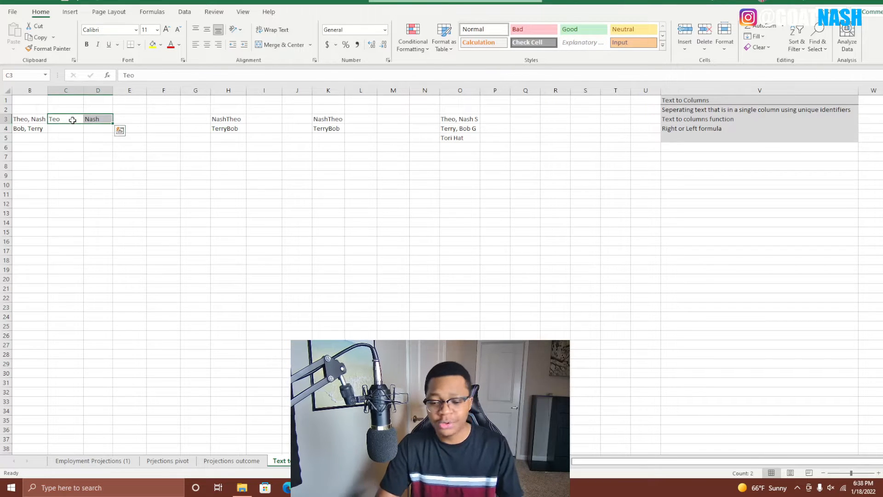
key(Delete)
click(85, 202)
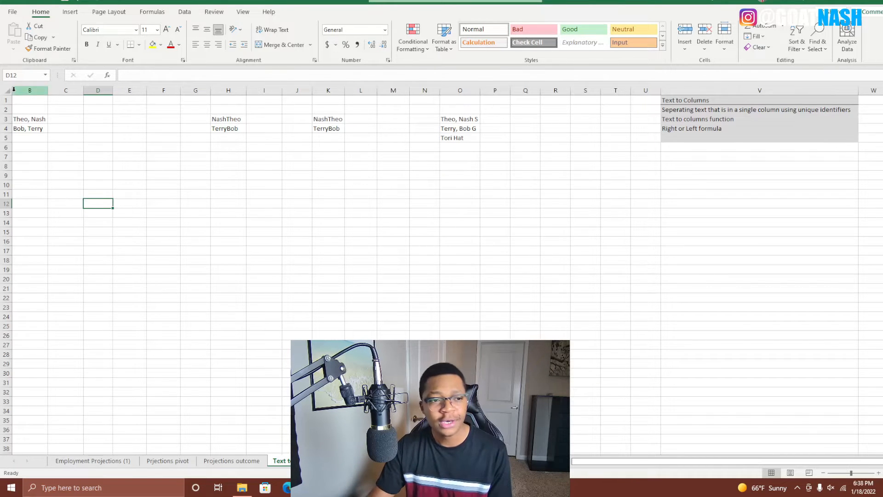
Fill C3 with the placeholder text "dhjkhdj" and C4 with "ffgfg"
drag(66, 129, 64, 135)
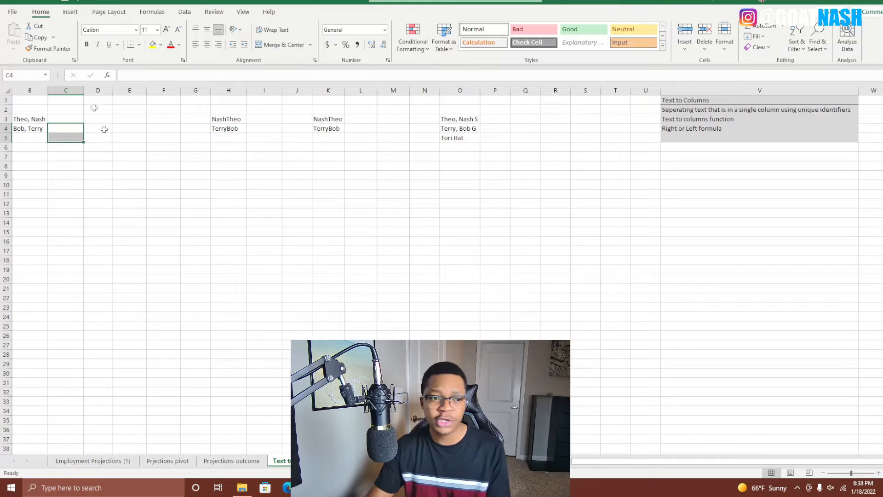
click(70, 89)
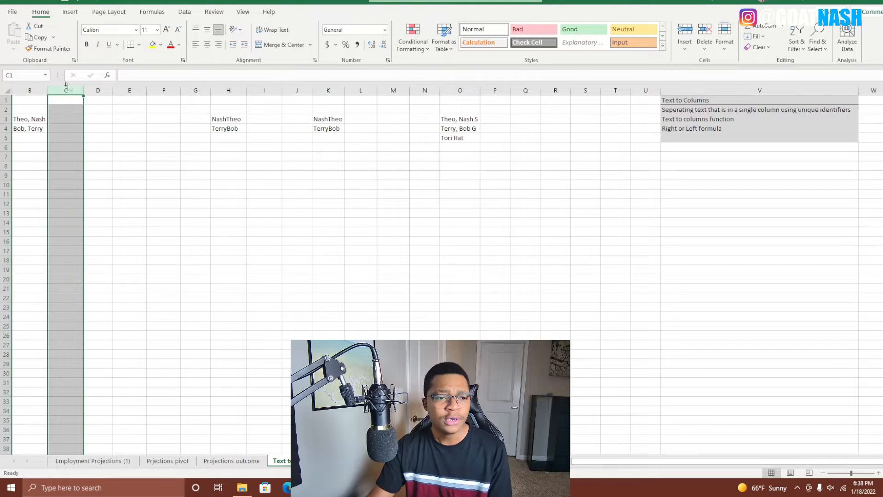
click(67, 121)
text(dhjkhdj)
key(Return)
text(ffgfg)
key(Tab)
key(Up)
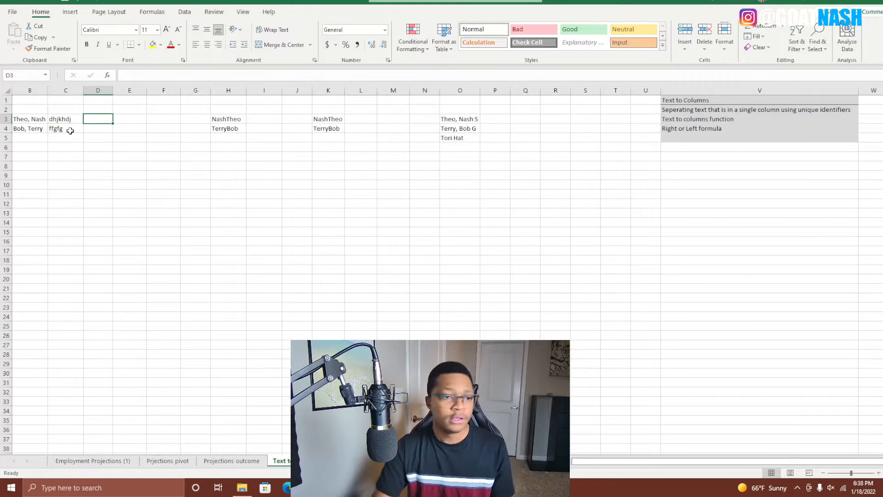
Insert an empty column between the names in column B and the placeholder text
click(59, 91)
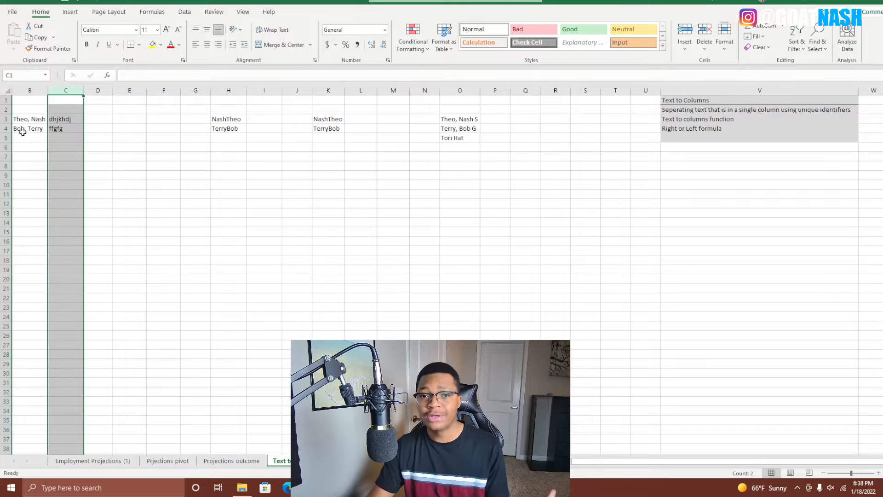
right_click(59, 92)
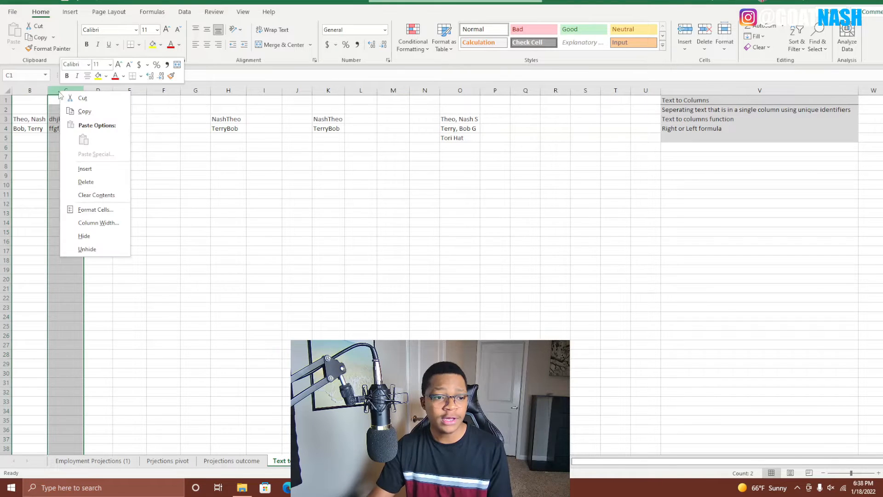
click(86, 168)
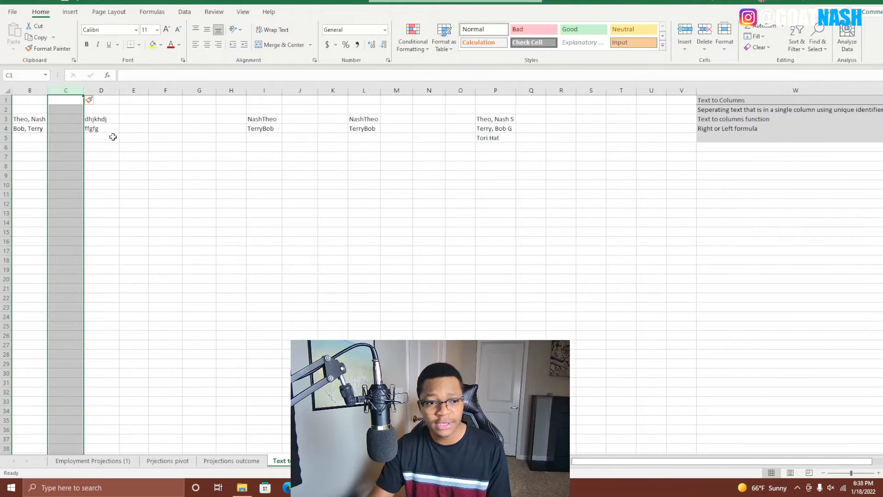
Undo the column insertion and clear the placeholder text from column C
key(ctrl+z)
click(66, 90)
key(Delete)
click(115, 183)
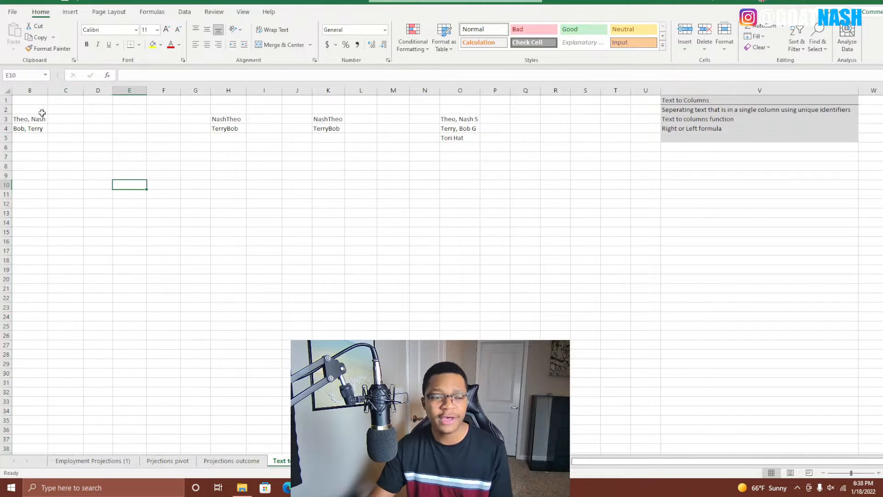
Enter the header "Name" in B2 above the comma-separated names
click(21, 90)
click(22, 108)
text(Name)
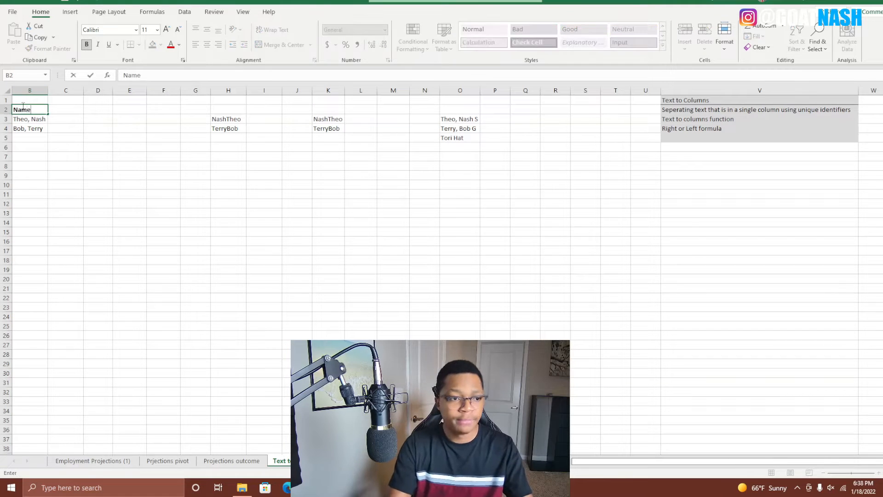
key(Return)
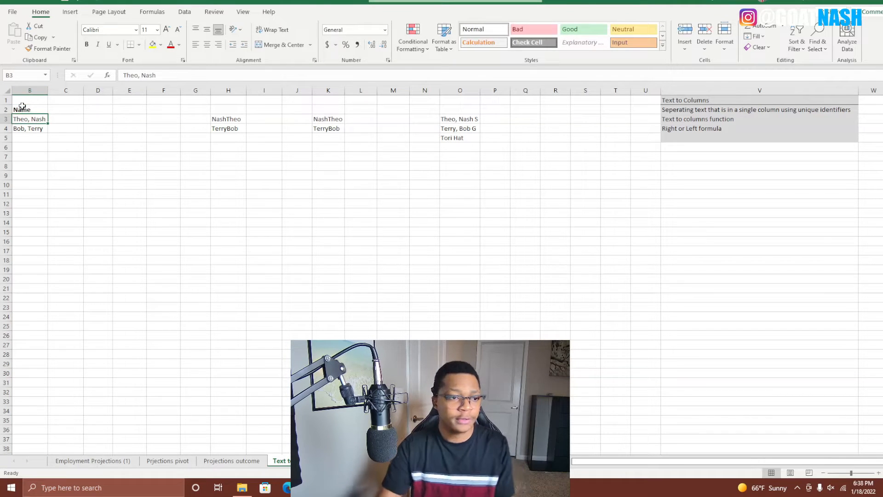
Start Text to Columns on column B with Delimited as the data type and continue to the delimiter settings
click(66, 91)
click(30, 90)
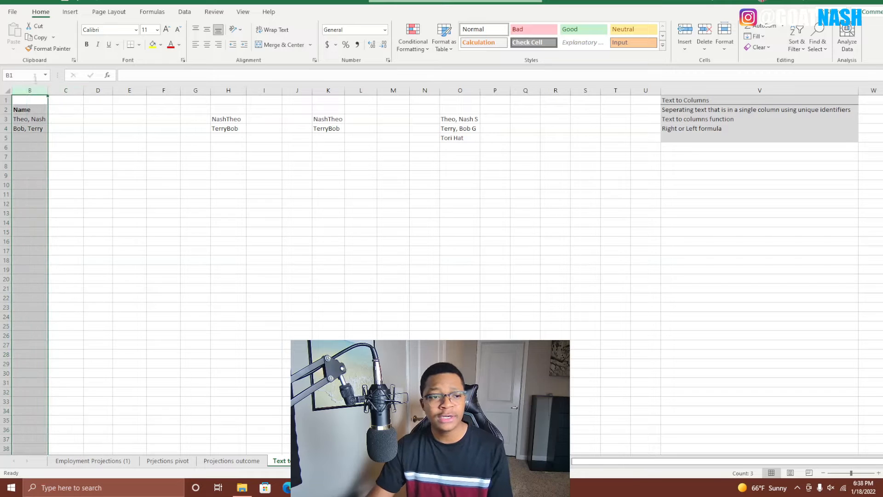
click(185, 13)
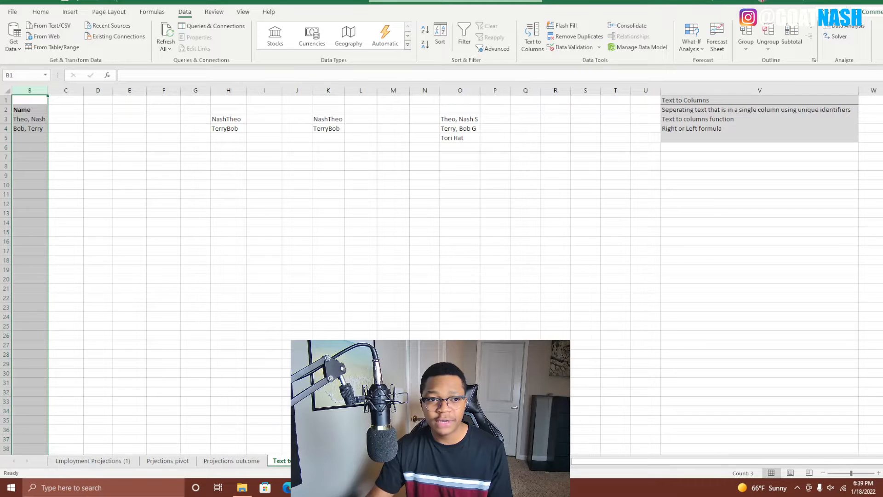
click(532, 36)
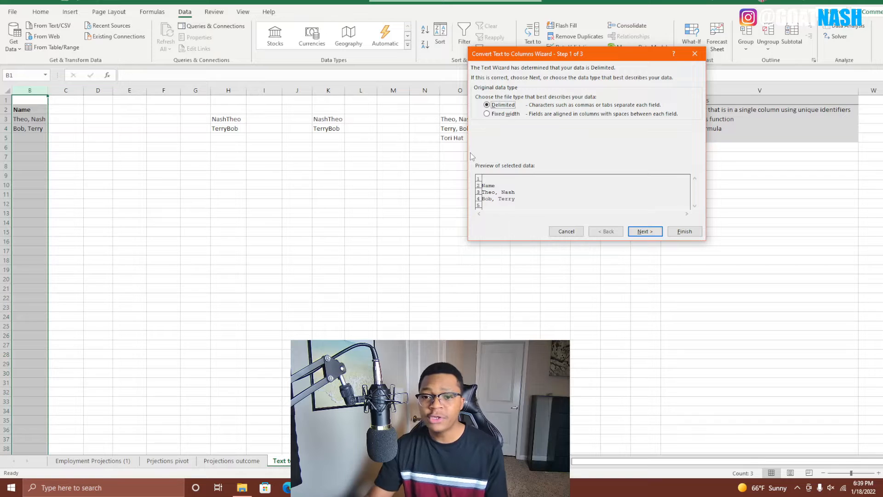
click(497, 114)
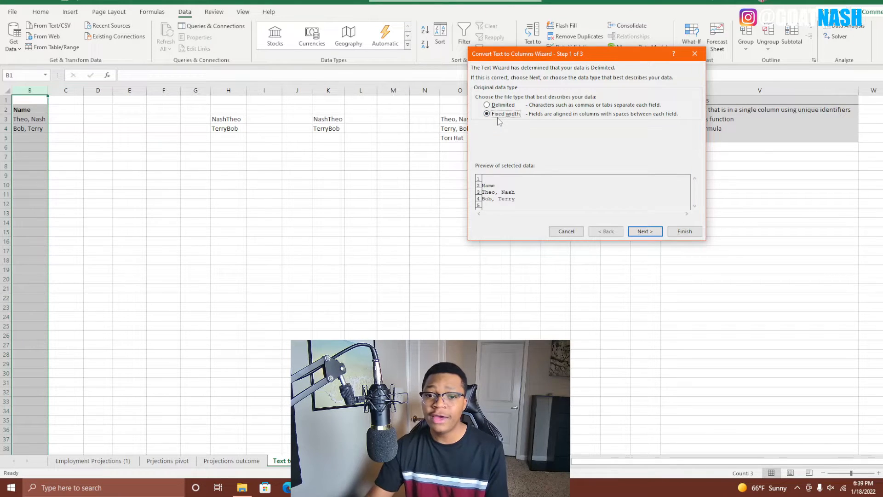
click(503, 105)
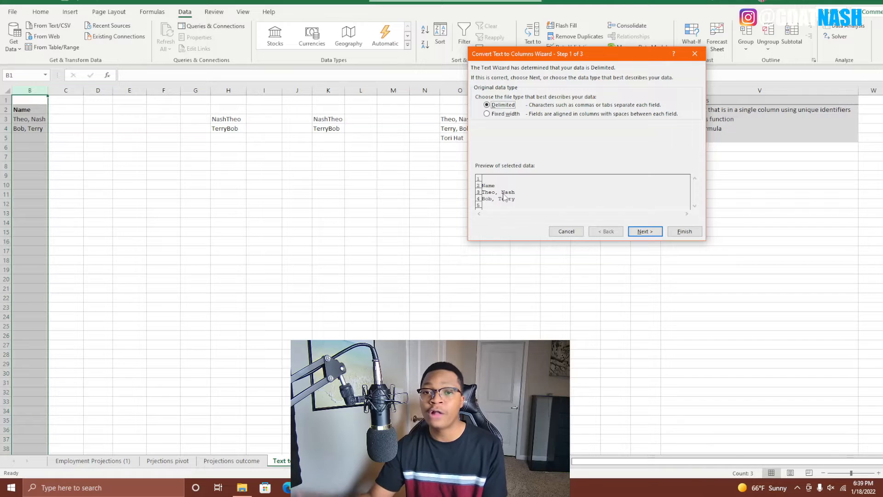
click(647, 232)
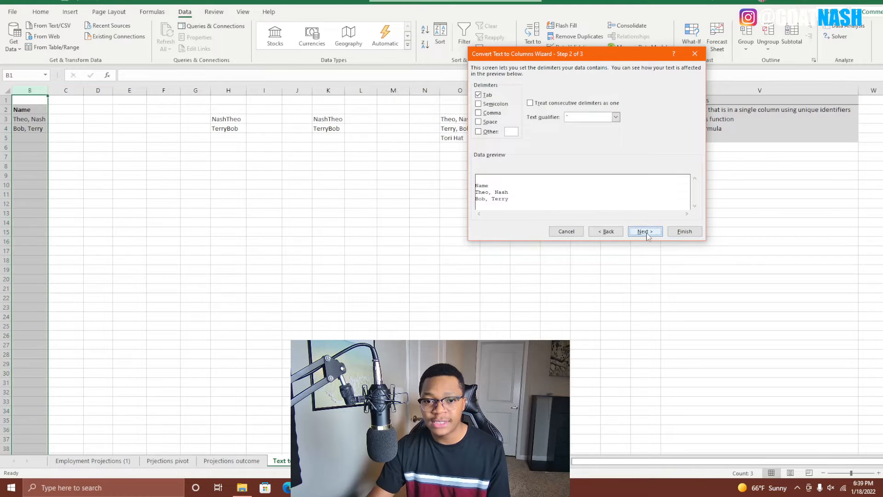
Use Comma instead of Tab as the delimiter and continue to the column data formats
click(479, 97)
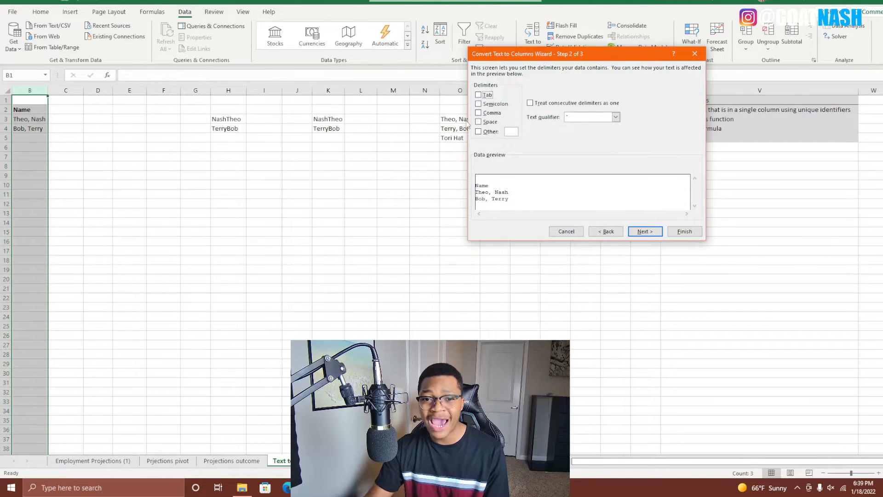
click(478, 112)
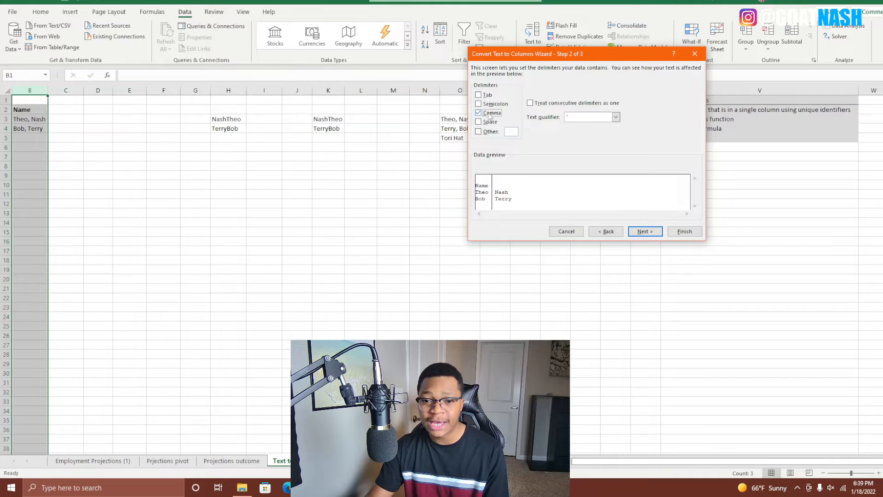
click(646, 232)
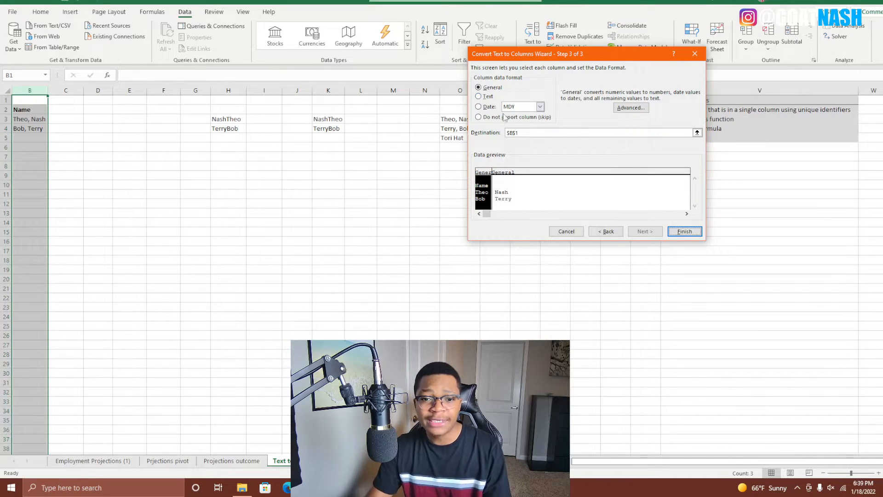
Set the first column's data format to Text and finish the conversion with $B$1 as destination
click(487, 97)
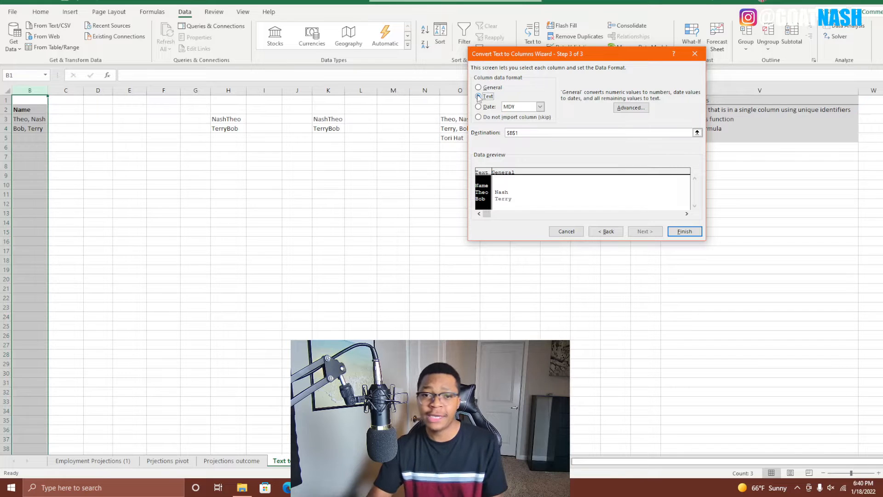
click(478, 97)
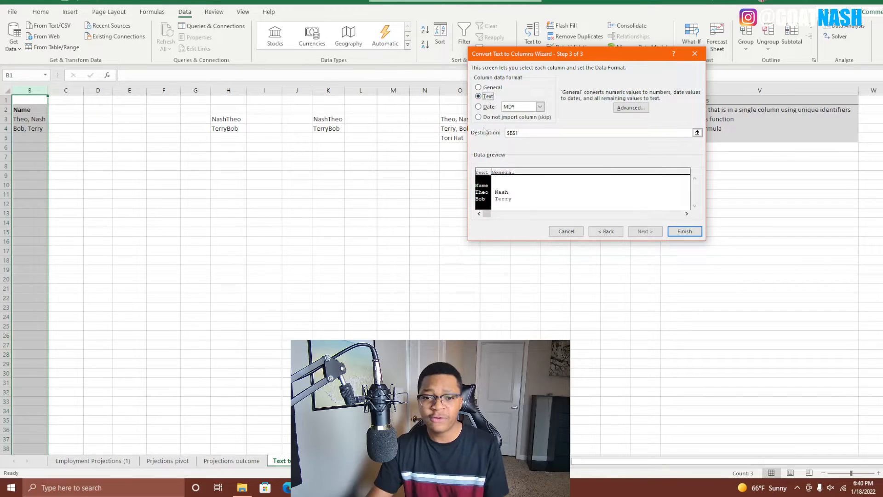
click(684, 231)
click(68, 250)
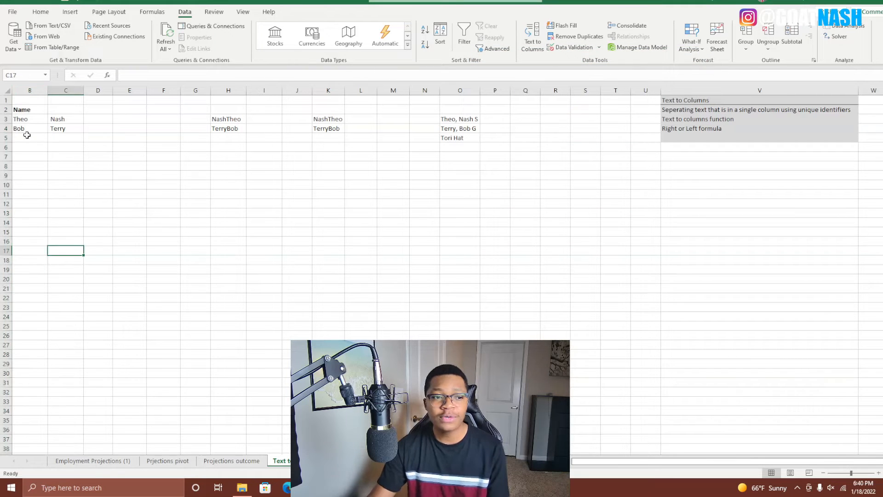
Label the split name columns with "First" in C2 and "Last" in B2
click(26, 135)
click(28, 111)
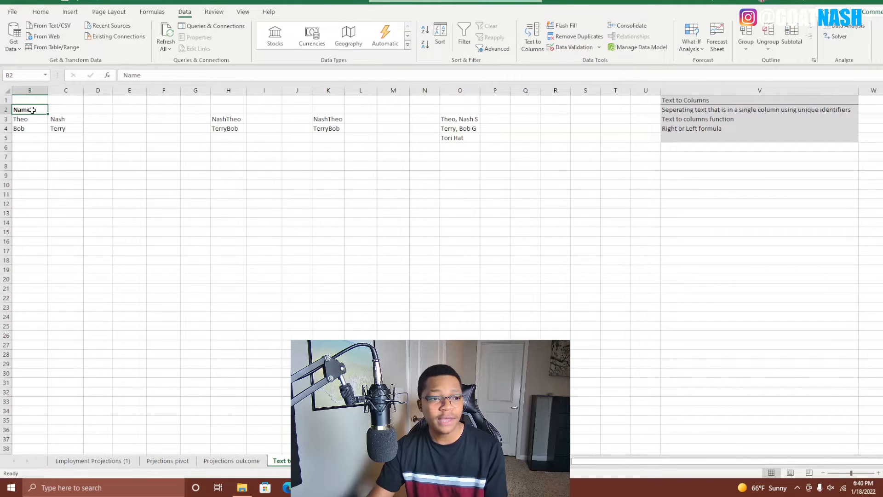
click(64, 111)
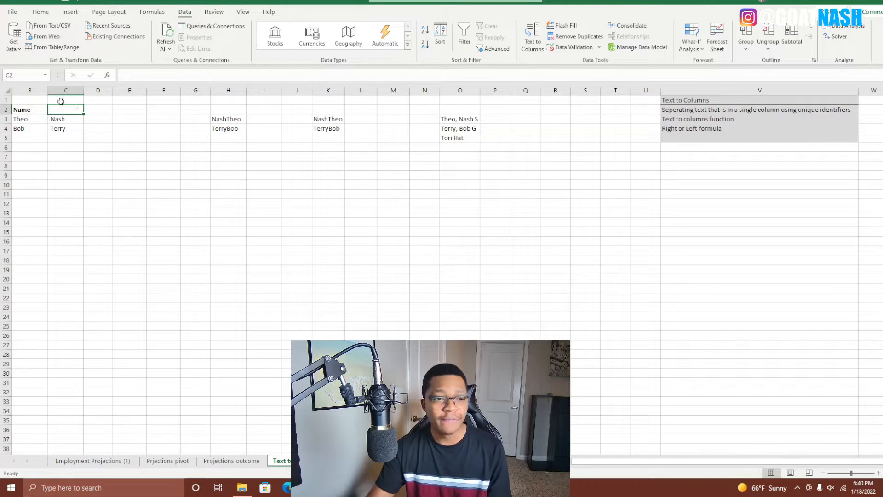
text(First)
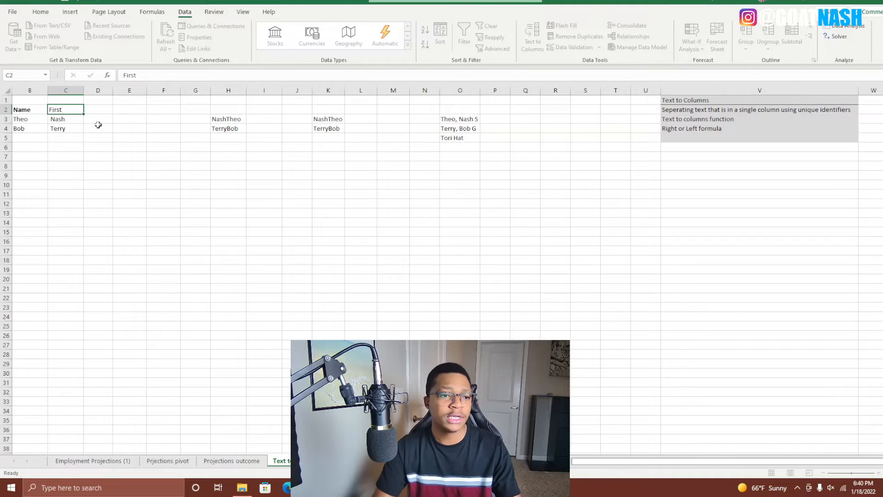
key(Left)
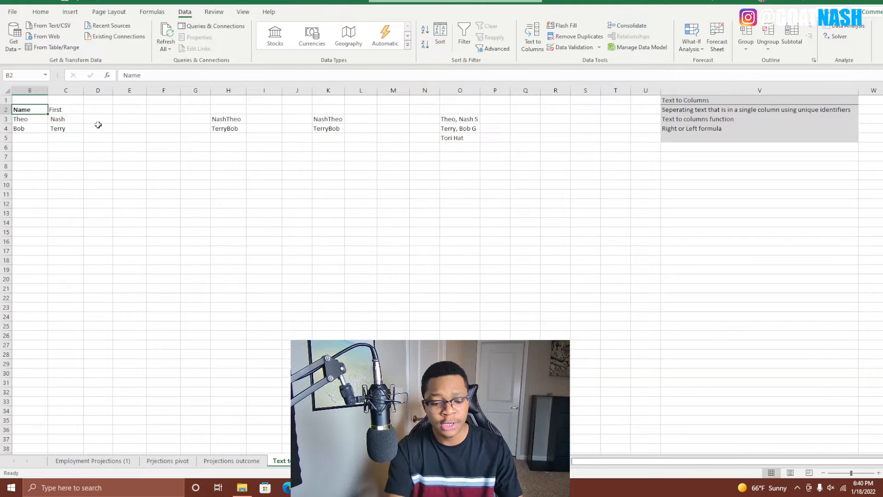
text(Last)
key(Return)
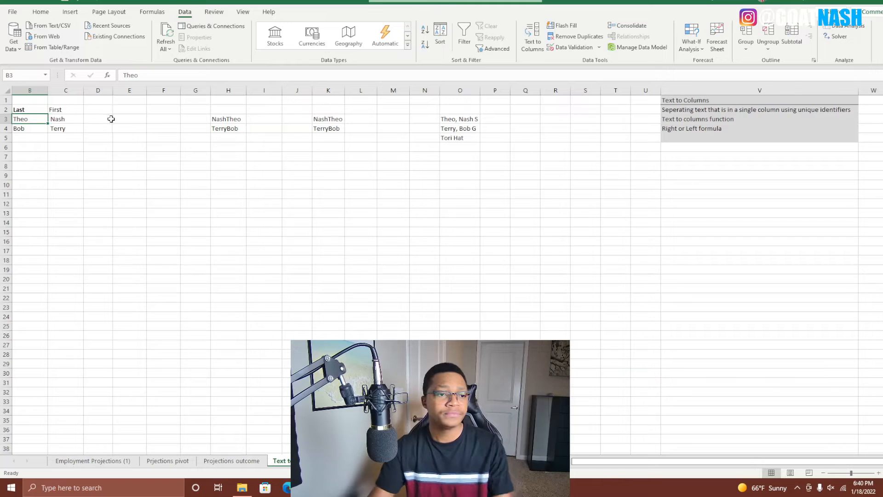
Review the split names in columns B and C and the note in V2 about unique identifiers
click(73, 108)
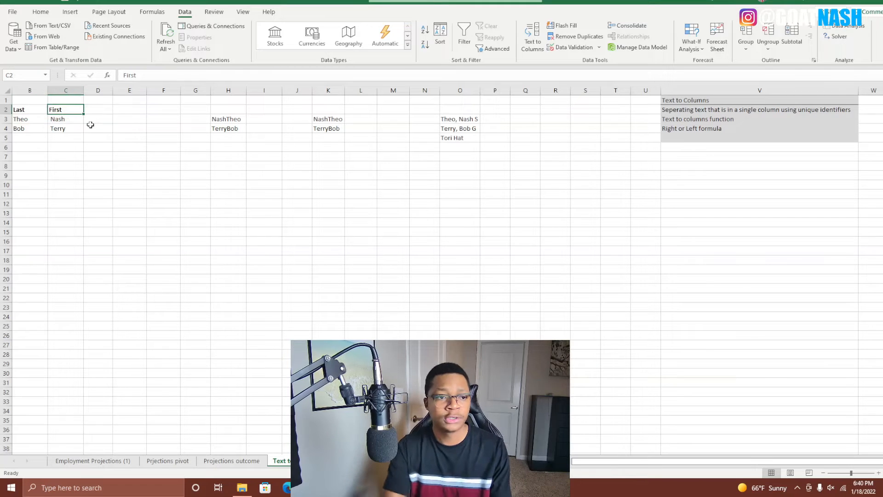
click(74, 155)
drag(30, 90, 62, 92)
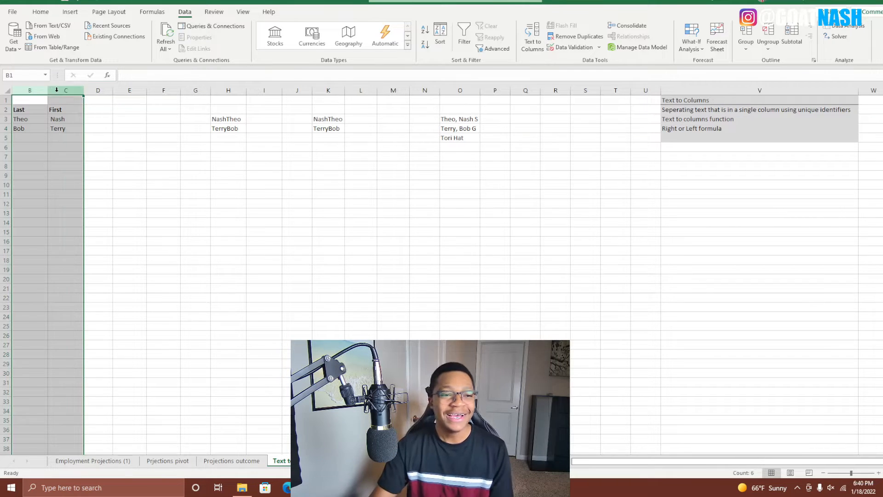
click(47, 175)
click(32, 128)
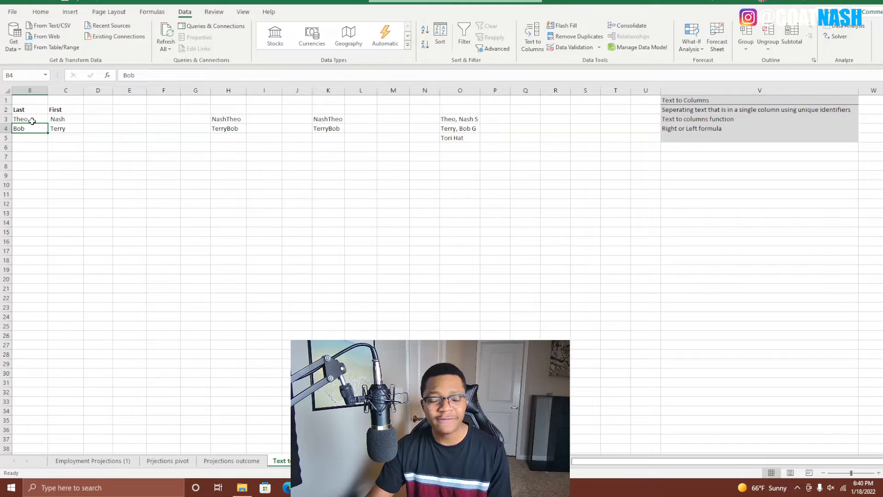
click(86, 120)
click(235, 146)
click(725, 110)
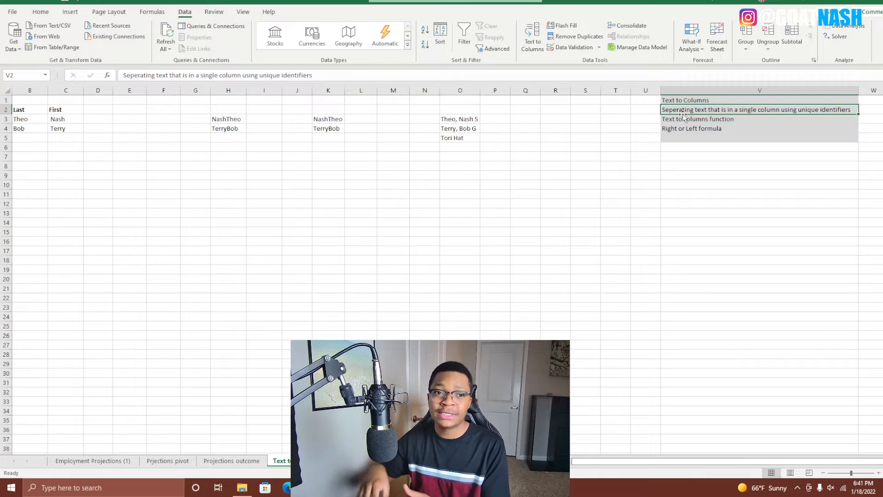
click(129, 157)
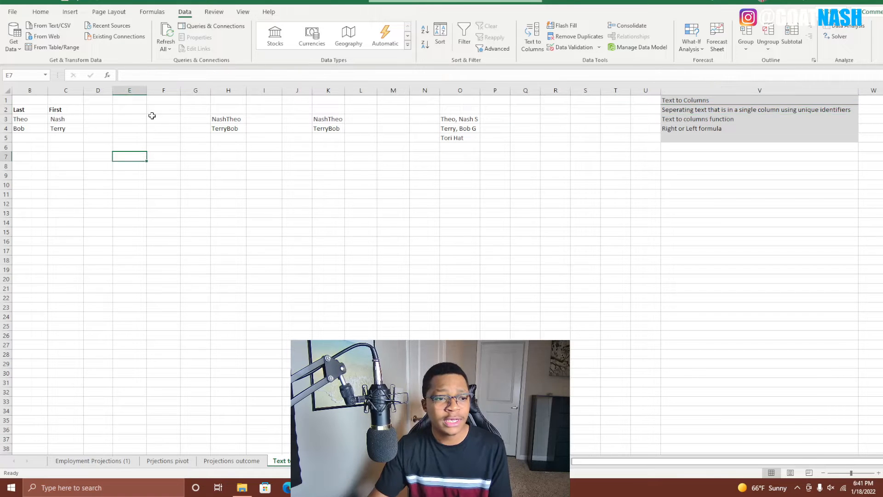
Undo the "Last" and "First" header labels and the comma split of the names in column B
click(72, 121)
key(ctrl+z)
key(ctrl+z)
key(ctrl+z)
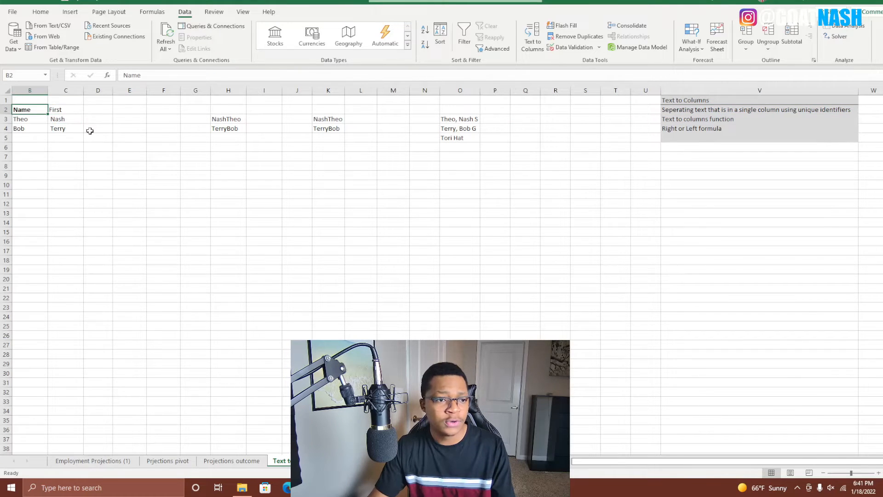
key(ctrl+z)
Enter the filler text "fcvggf" in C3, beside the first unsplit name
click(80, 135)
click(77, 121)
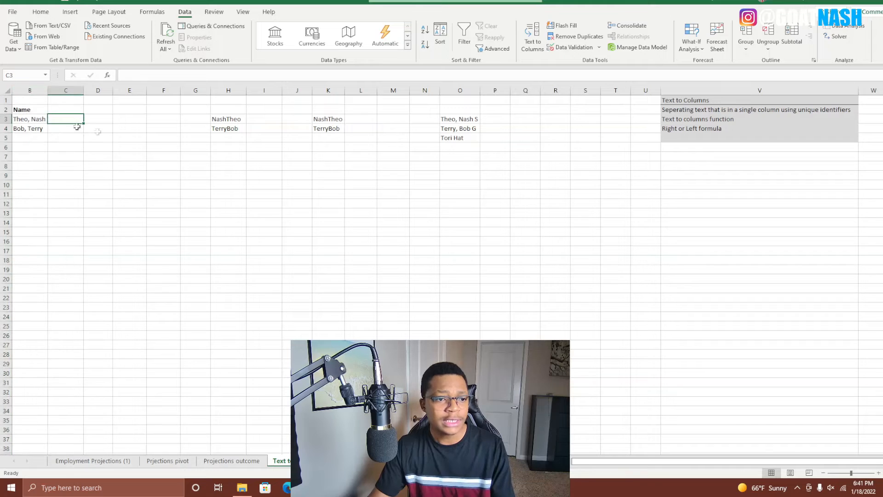
text(fcvggf)
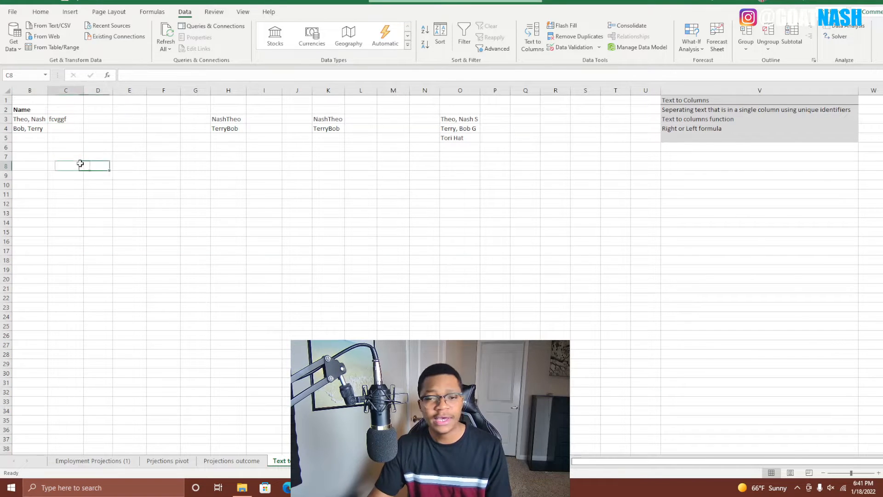
Split column B at commas with Text to Columns, format the first column as Text, and replace the existing data in column C
click(36, 89)
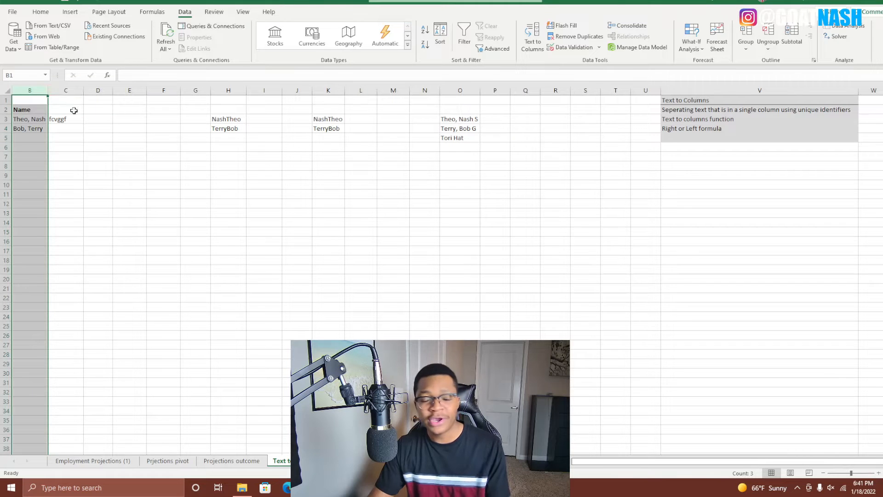
click(532, 33)
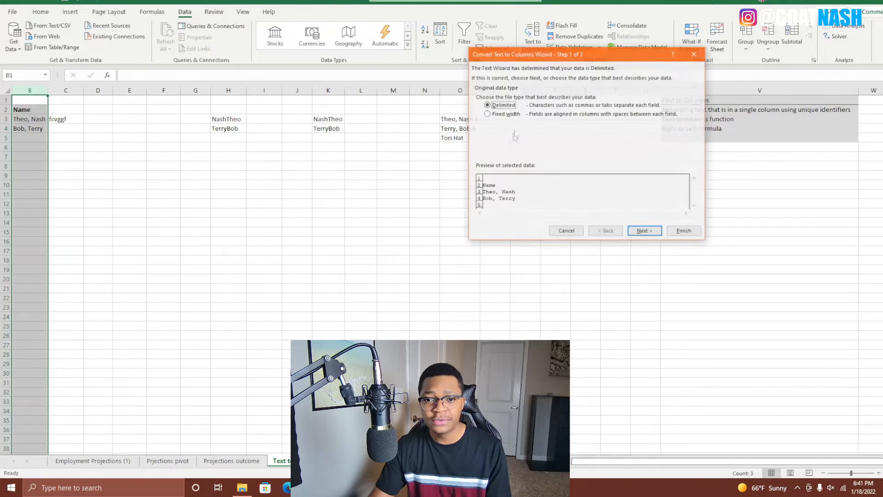
click(645, 231)
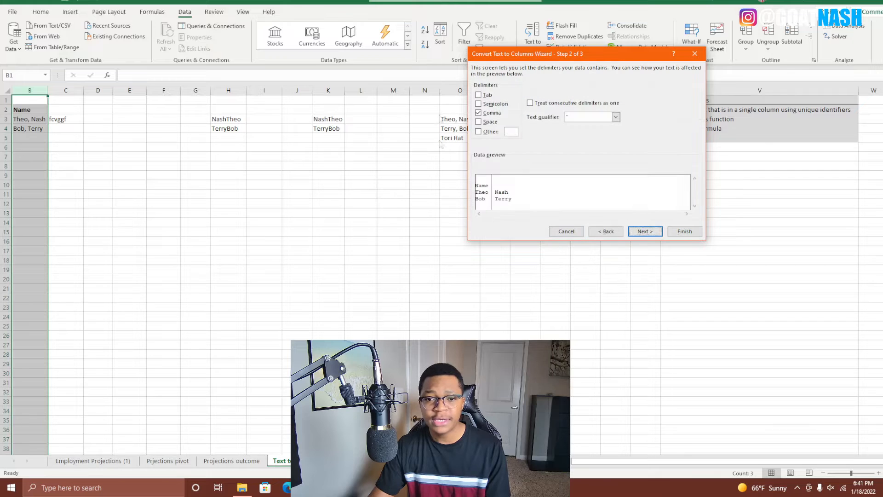
click(644, 231)
click(478, 96)
click(673, 233)
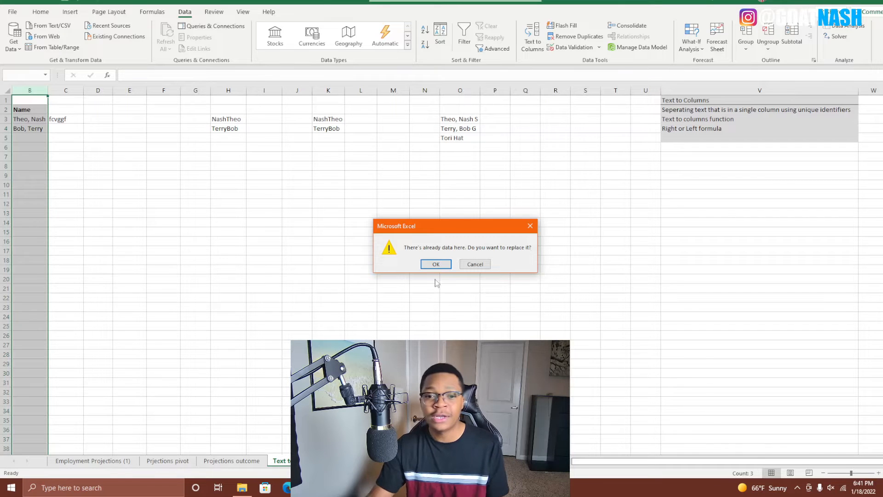
click(441, 267)
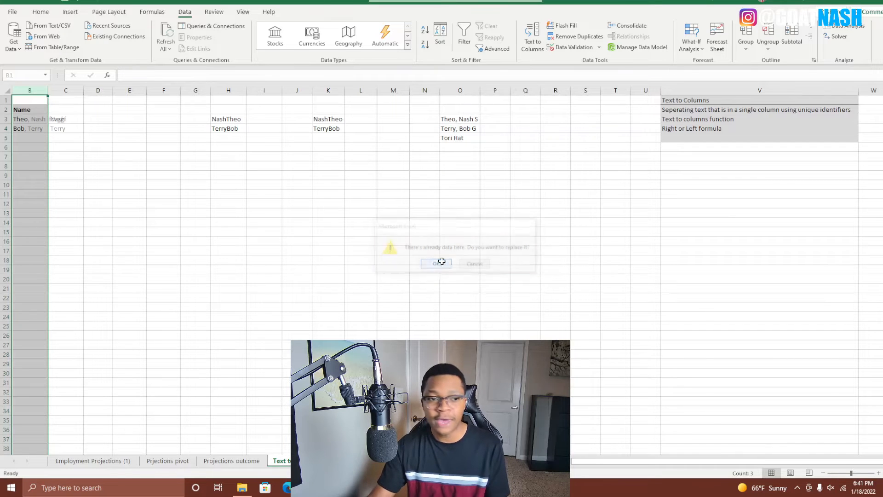
click(70, 118)
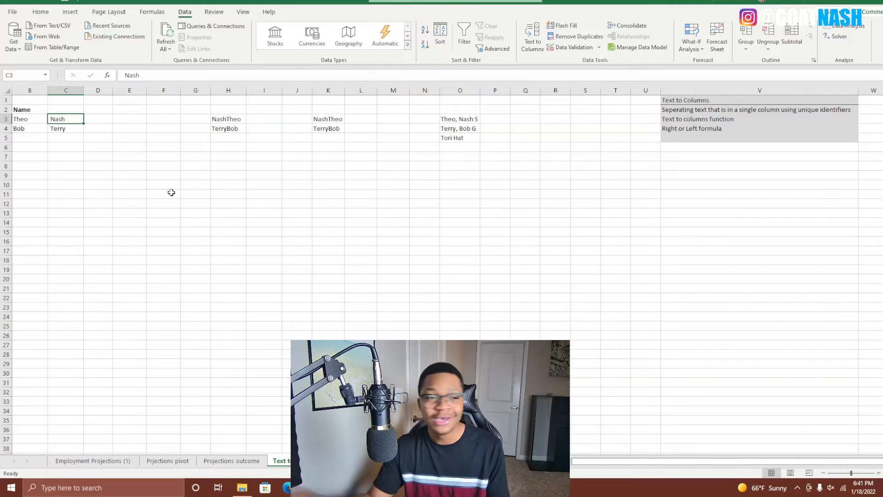
Insert a space between the two joined names in H3 and in H4
click(169, 175)
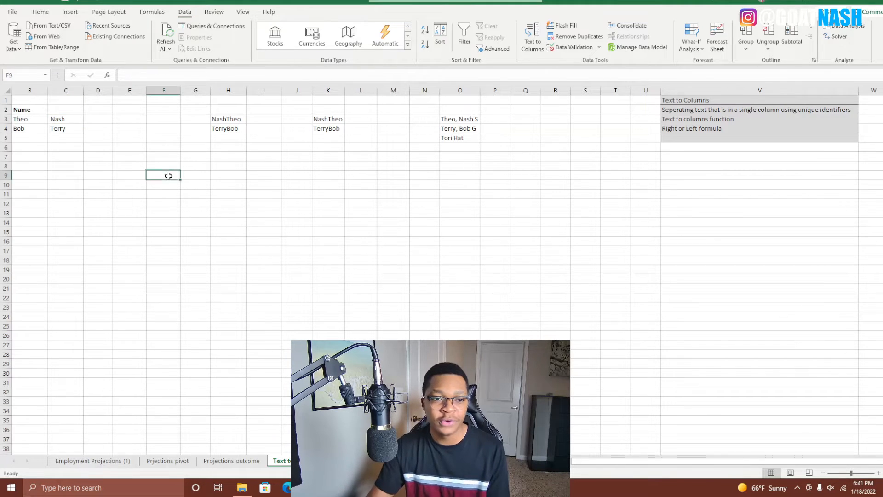
click(254, 212)
click(227, 91)
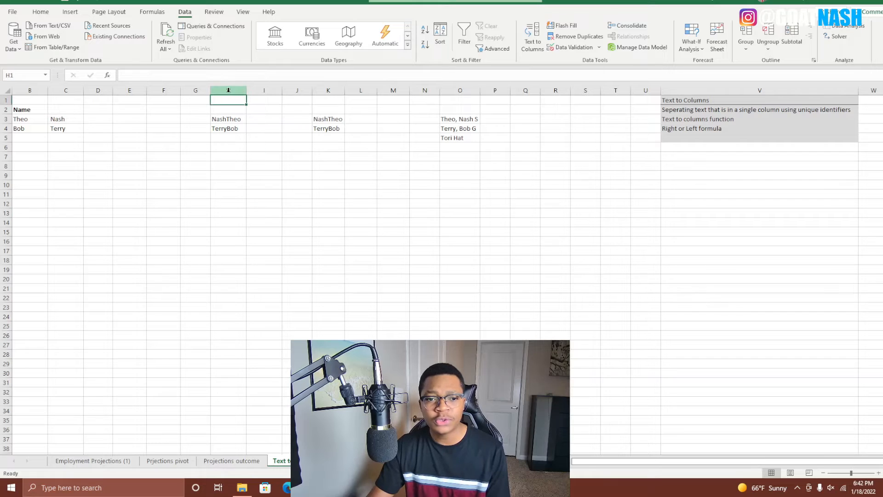
click(225, 119)
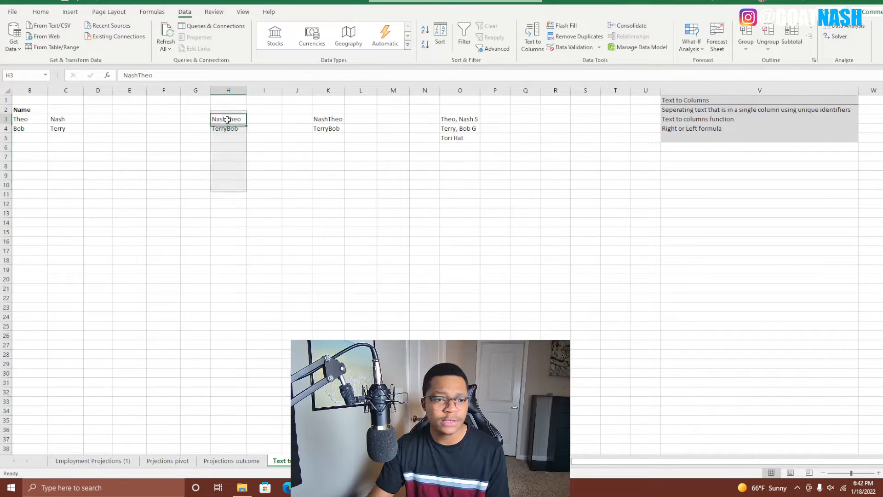
double_click(227, 118)
click(227, 128)
double_click(228, 129)
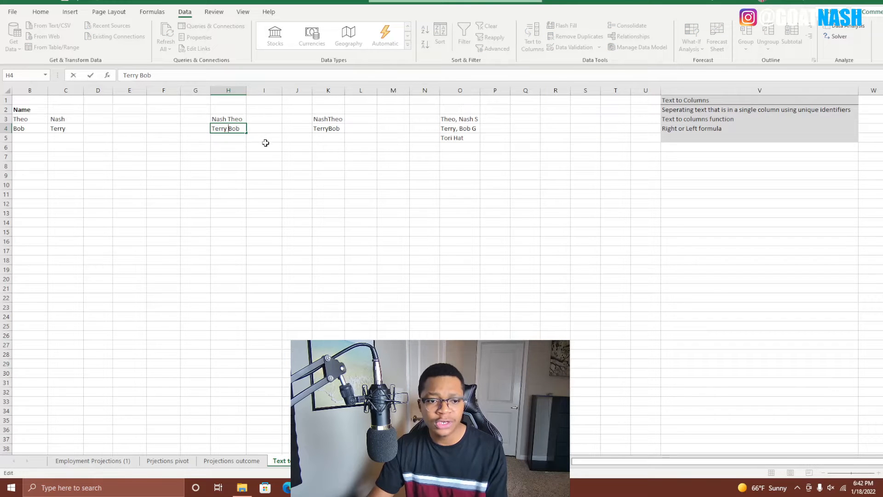
click(243, 165)
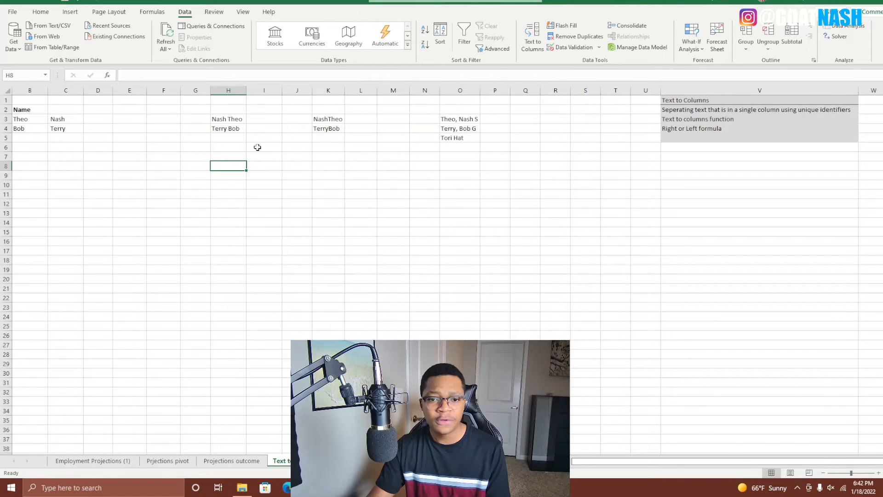
Split column H with Text to Columns using Space instead of Comma, General format and destination $H$1, and undo the split
click(228, 119)
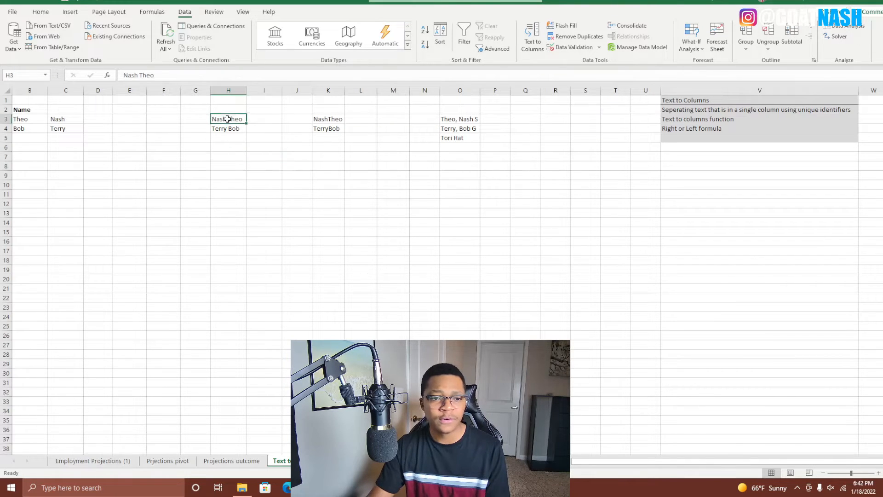
click(228, 90)
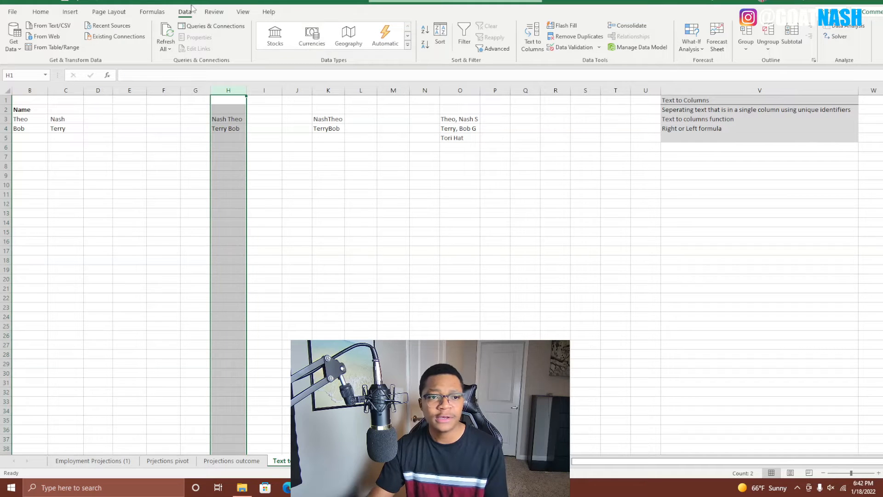
click(532, 45)
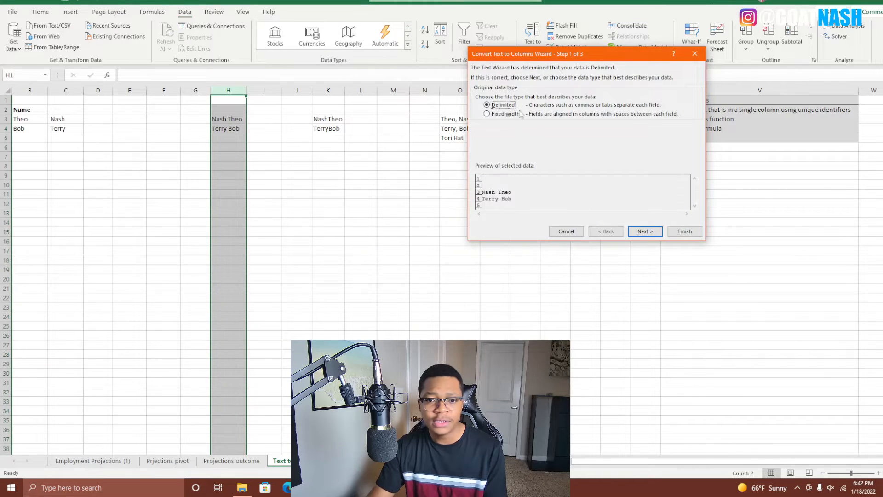
click(644, 232)
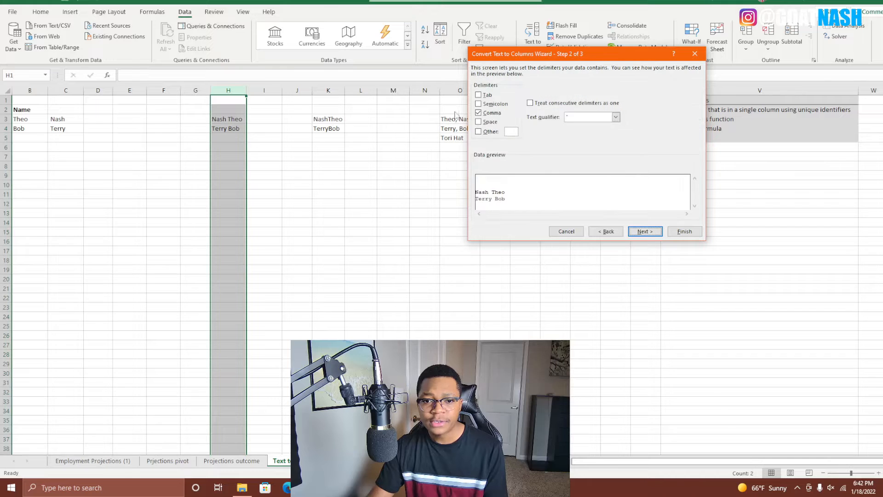
click(478, 122)
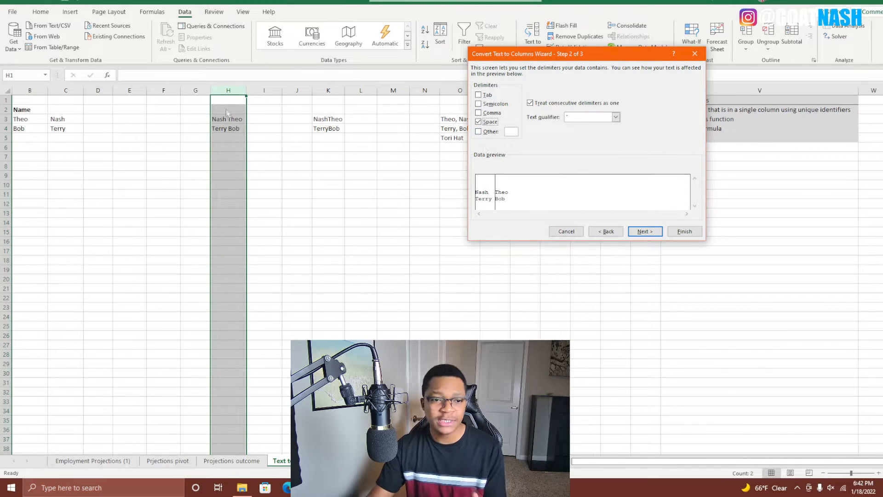
click(644, 232)
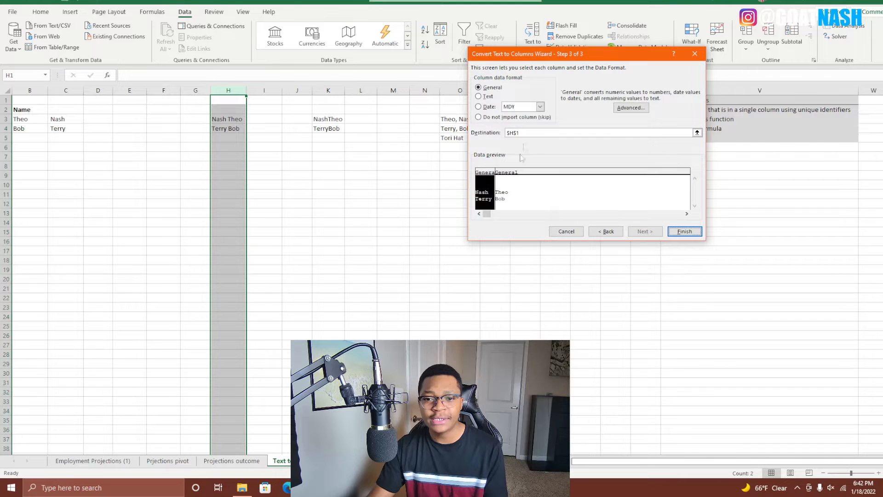
click(684, 231)
key(ctrl+z)
Insert an extra space after the first letter of the name in H4
double_click(237, 128)
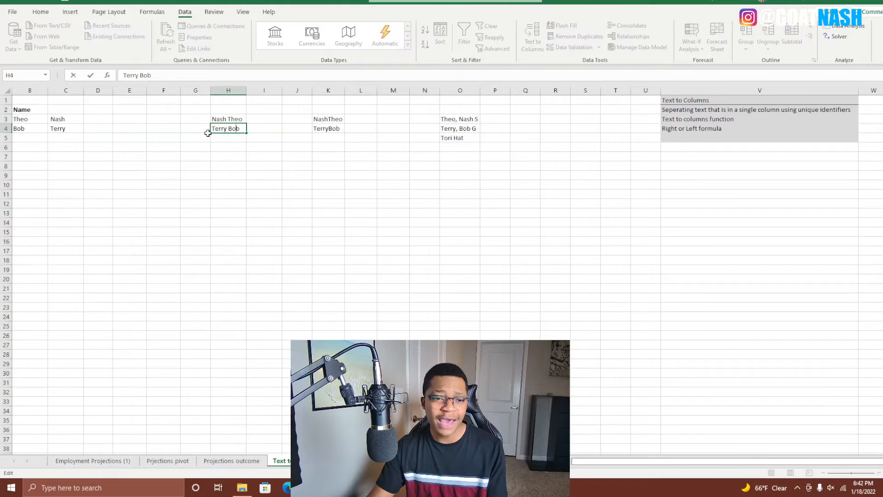
click(225, 146)
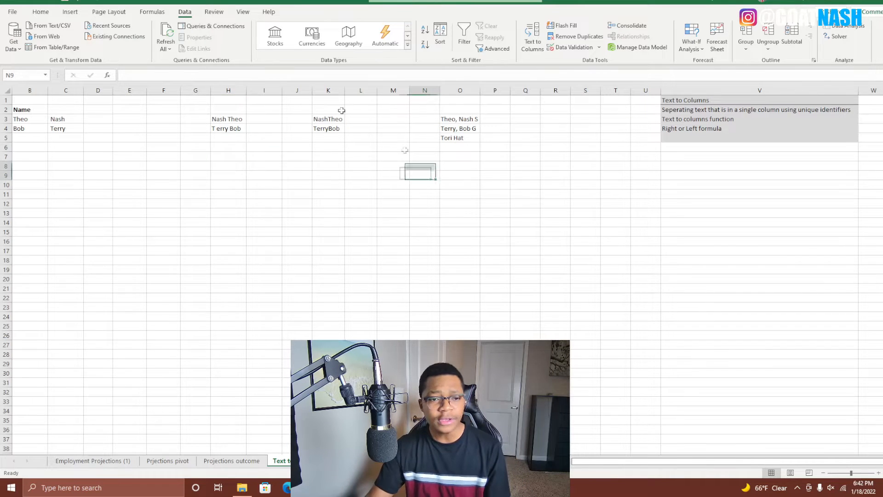
Run Text to Columns on column H with the Space delimiter, Text format for the first column and destination $H$1
click(228, 90)
click(533, 37)
click(644, 231)
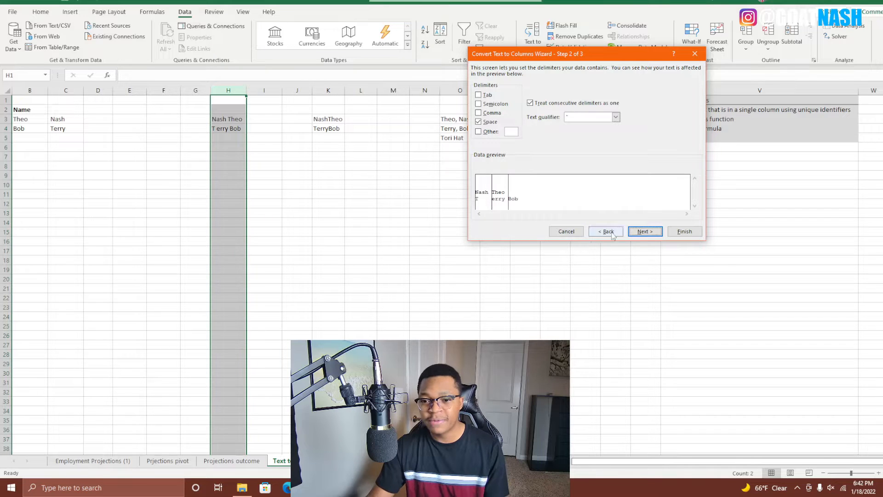
click(644, 231)
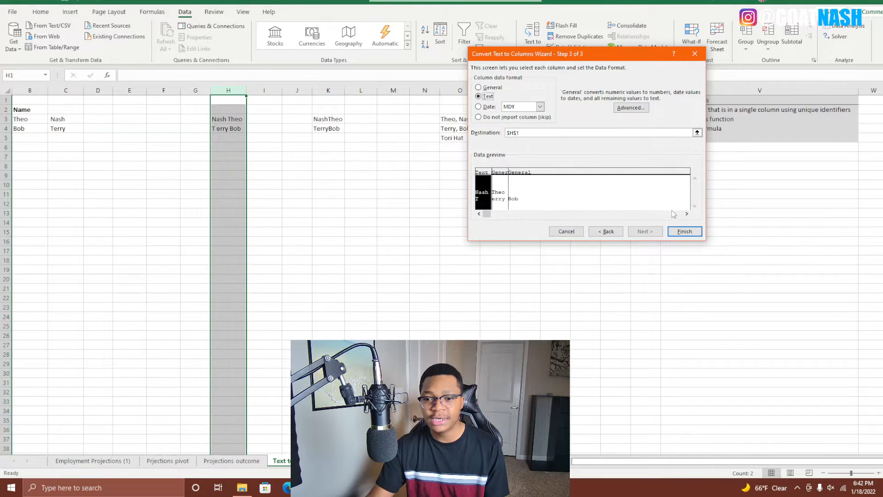
click(682, 230)
click(480, 292)
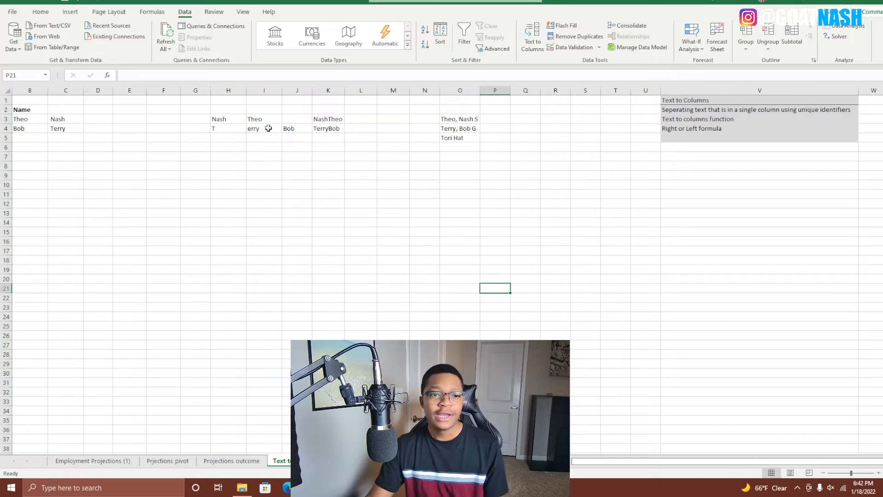
Inspect the split pieces of the name in H4 and I4, and undo the space split of column H
click(226, 131)
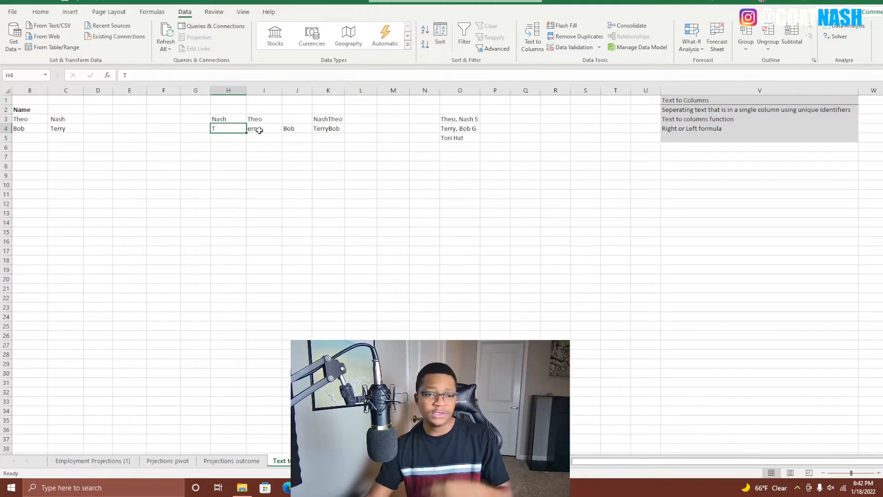
click(278, 129)
click(225, 131)
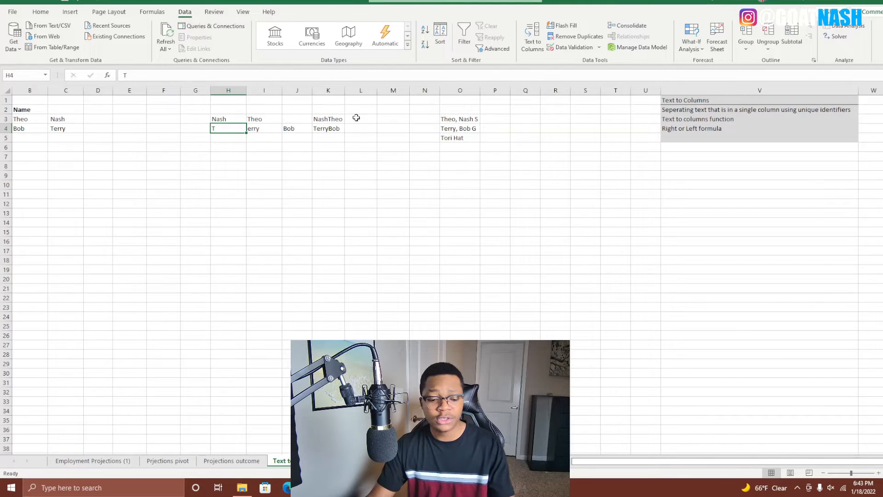
key(ctrl+z)
Replace the space separating the first and last names in H3 and H4 with an asterisk
click(226, 119)
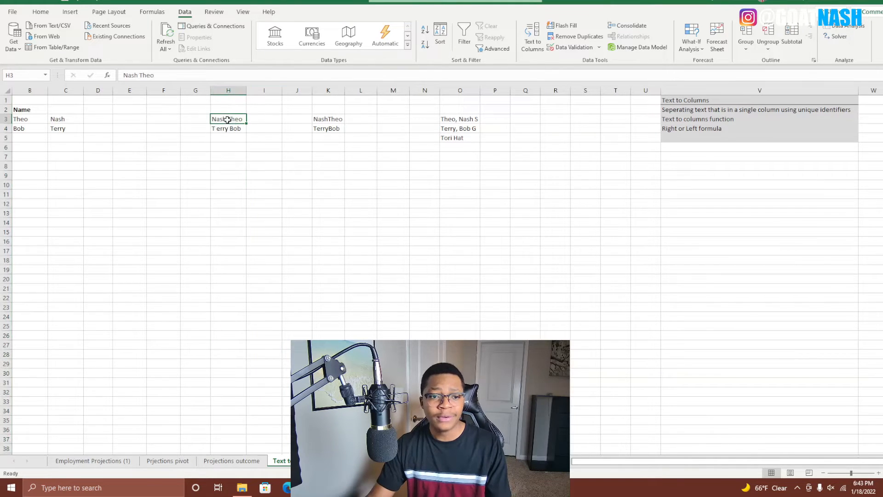
click(222, 129)
drag(228, 109, 228, 120)
click(228, 120)
double_click(227, 120)
key(BackSpace)
text(*)
double_click(229, 129)
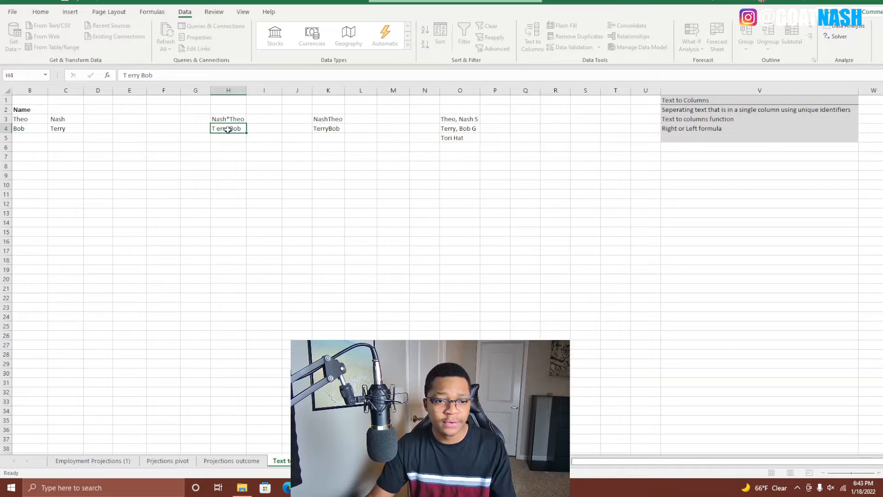
text(*)
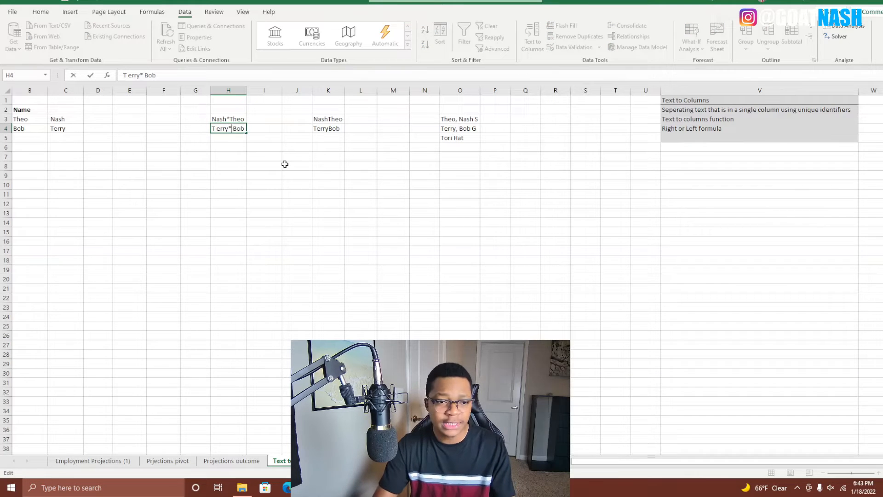
key(BackSpace)
click(285, 160)
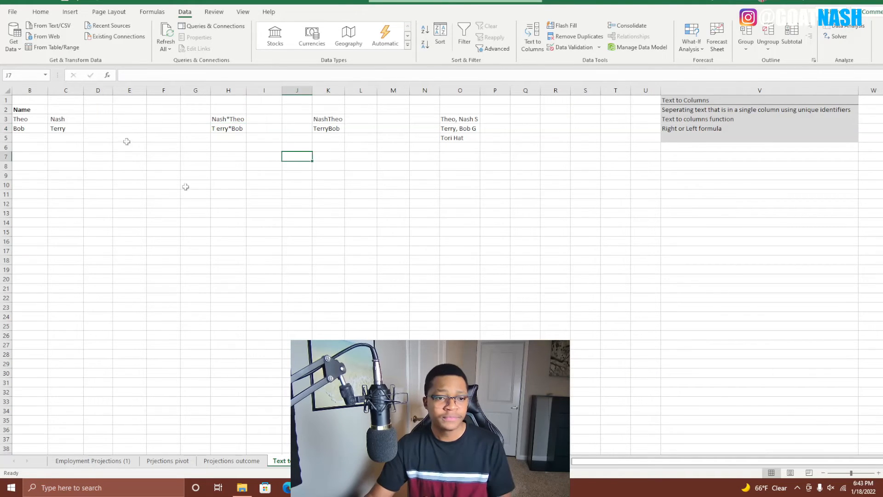
Split column H with Text to Columns using only * as the Other delimiter, Text format for the first column and destination $H$1
click(224, 88)
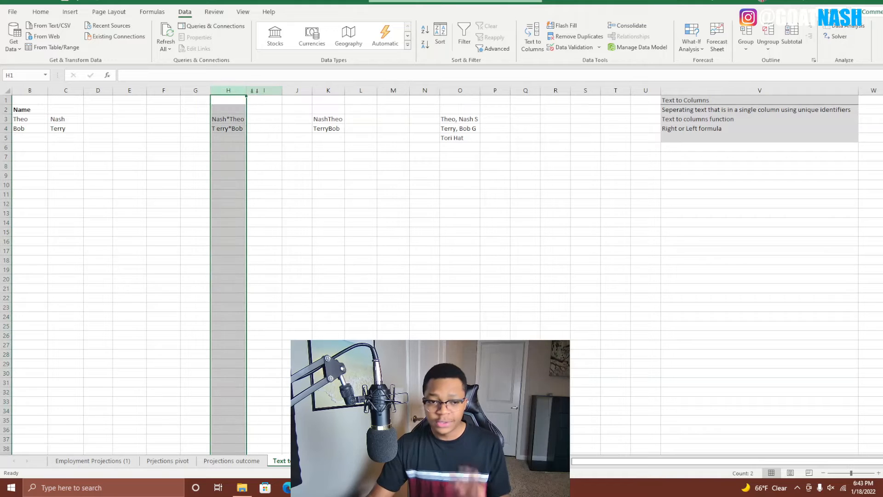
click(533, 37)
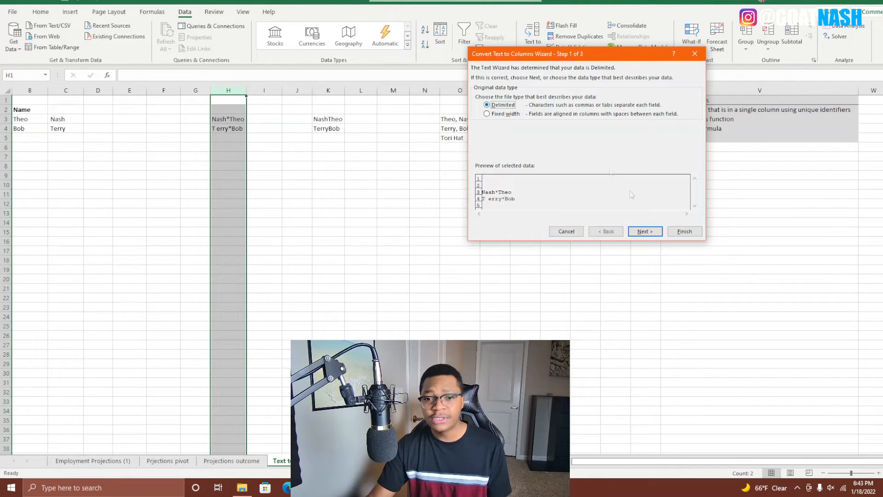
click(644, 230)
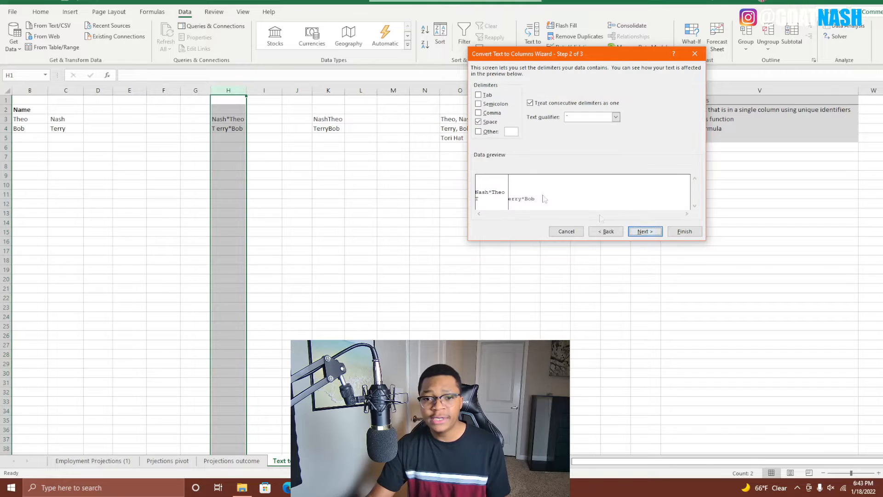
click(479, 122)
click(478, 132)
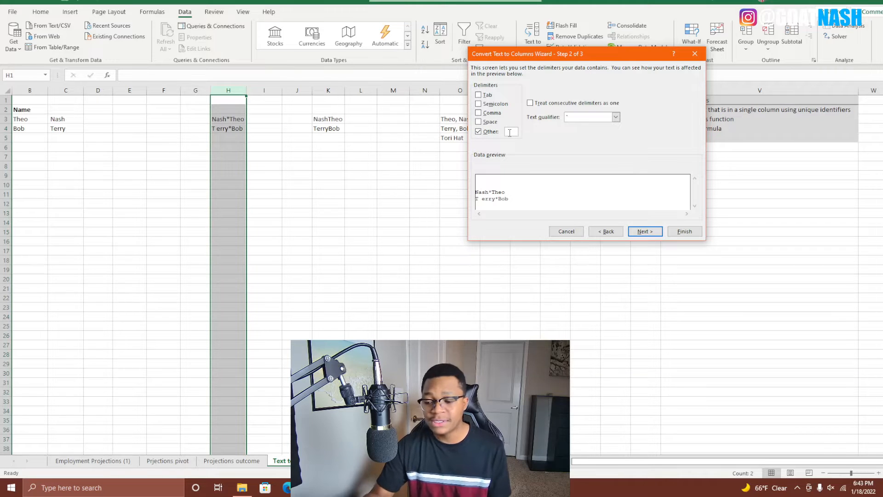
text(*)
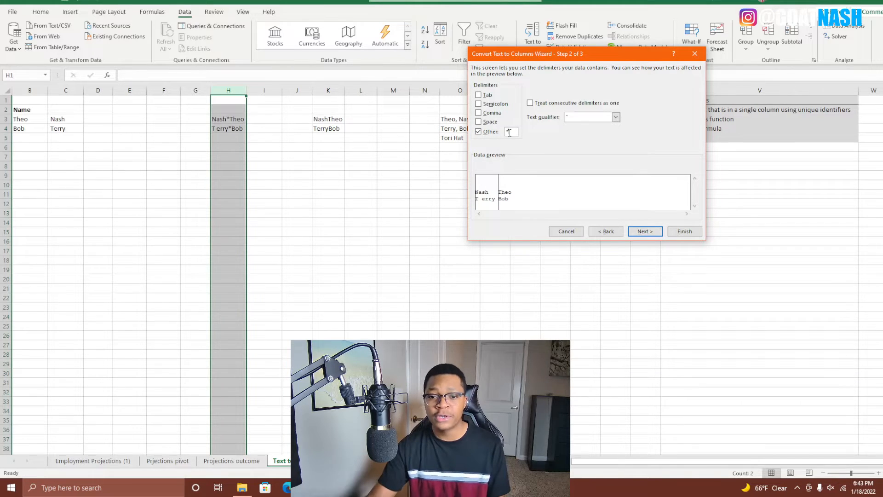
click(649, 232)
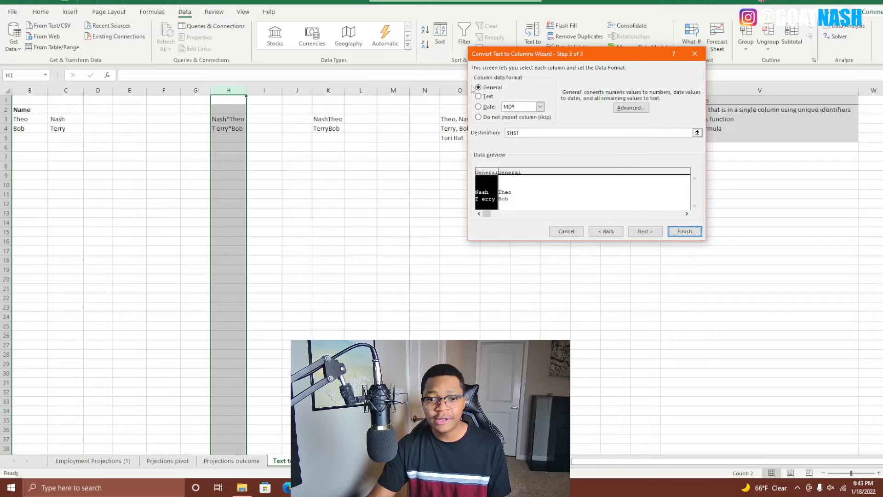
click(486, 96)
click(685, 231)
drag(365, 316, 363, 308)
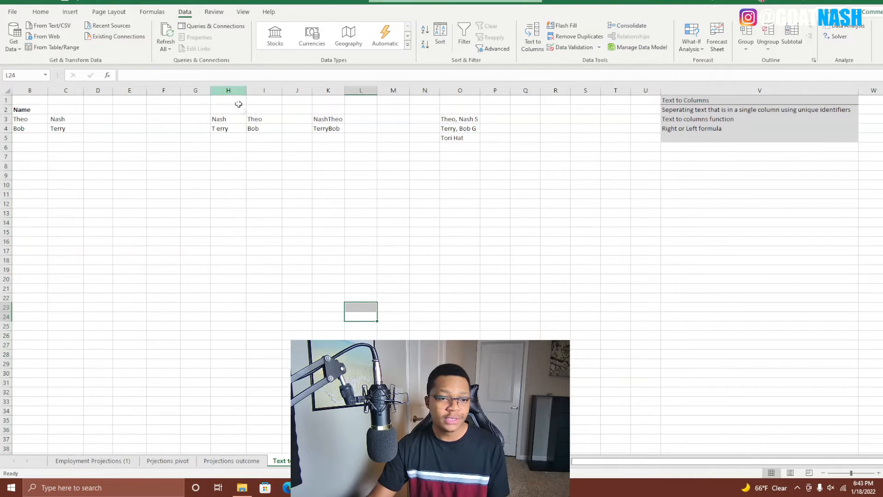
click(216, 130)
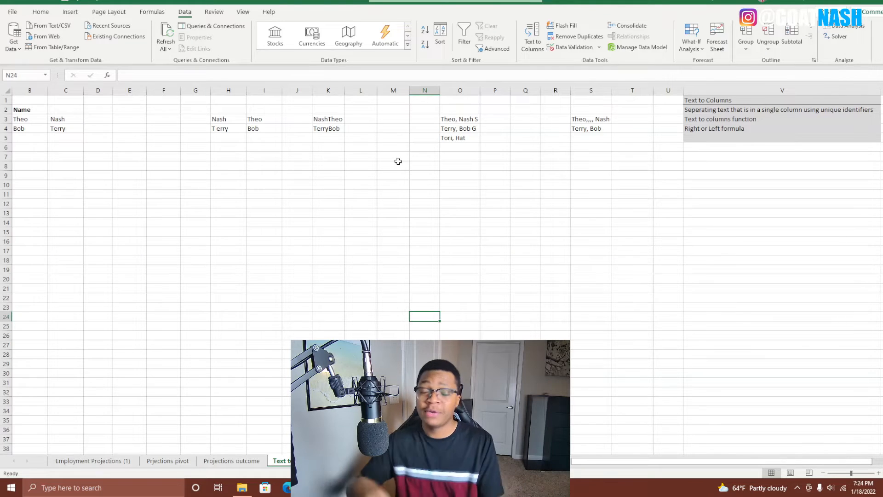
Enter the header "last" in L2, beside the column of names joined without a separator
click(432, 175)
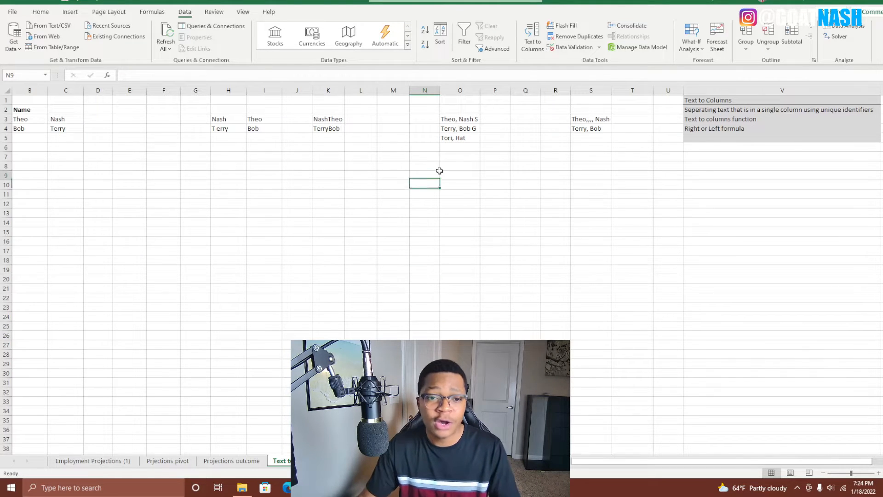
click(330, 118)
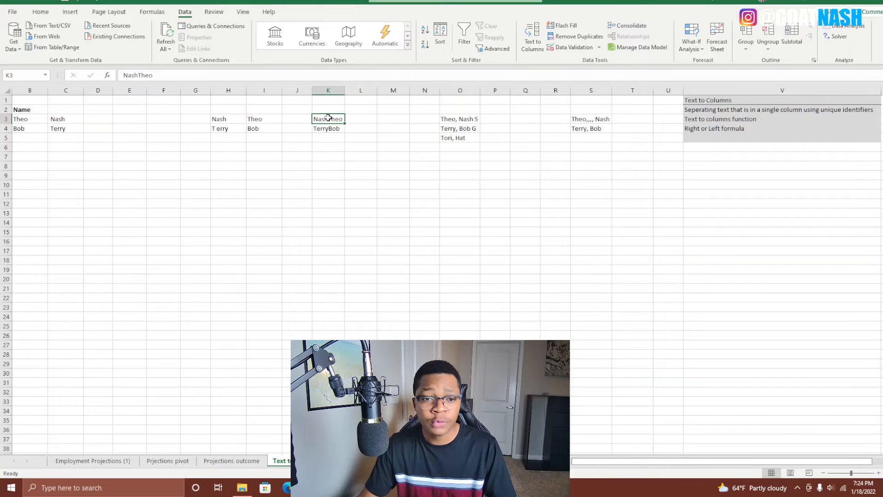
click(328, 90)
click(324, 141)
click(361, 117)
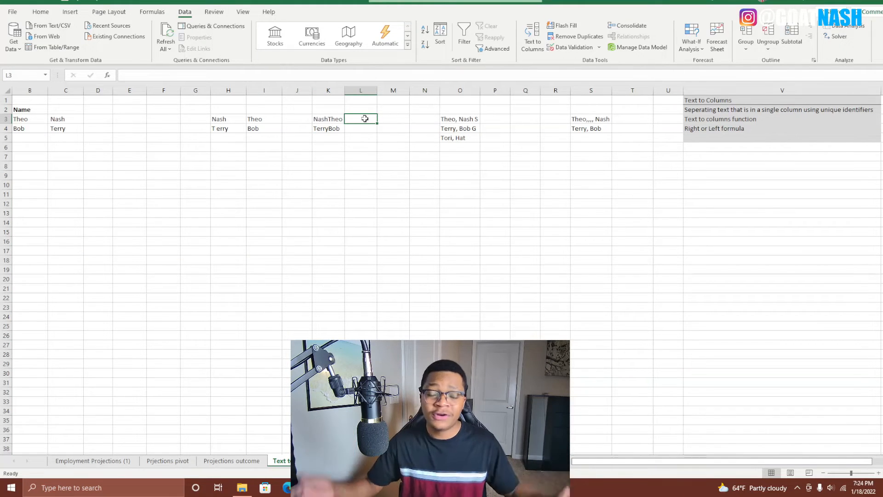
key(Up)
text(last)
key(Return)
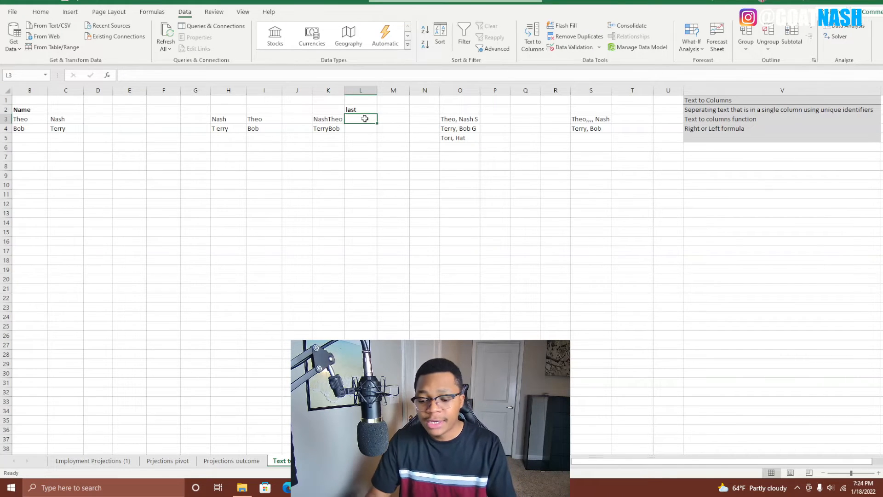
Enter =RIGHT(K3,4) in L3 to extract the last four characters of the joined name
text(=)
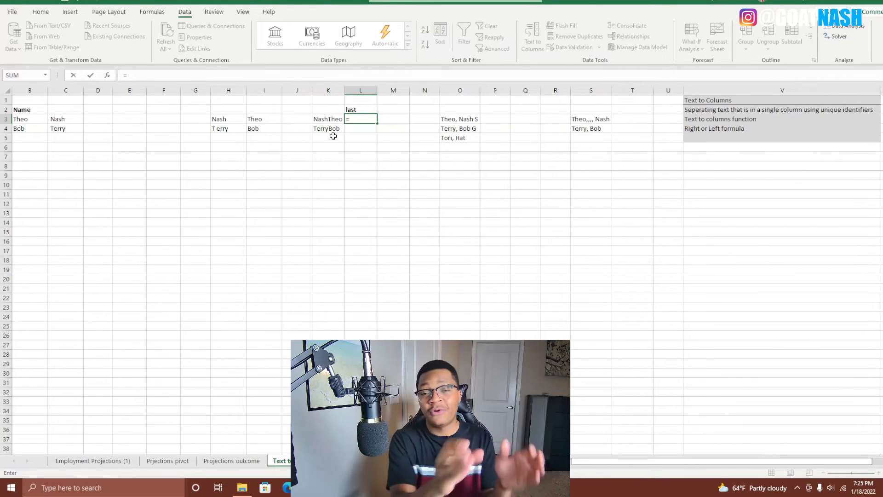
text(r)
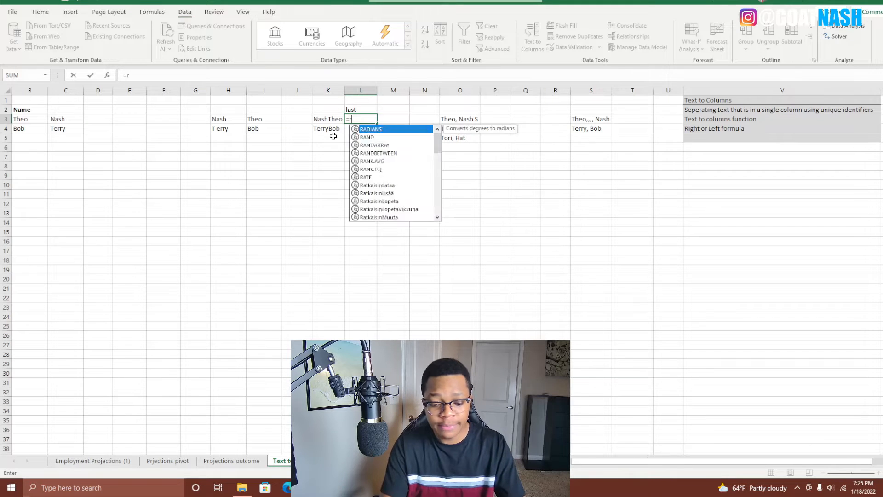
text(ight()
click(318, 119)
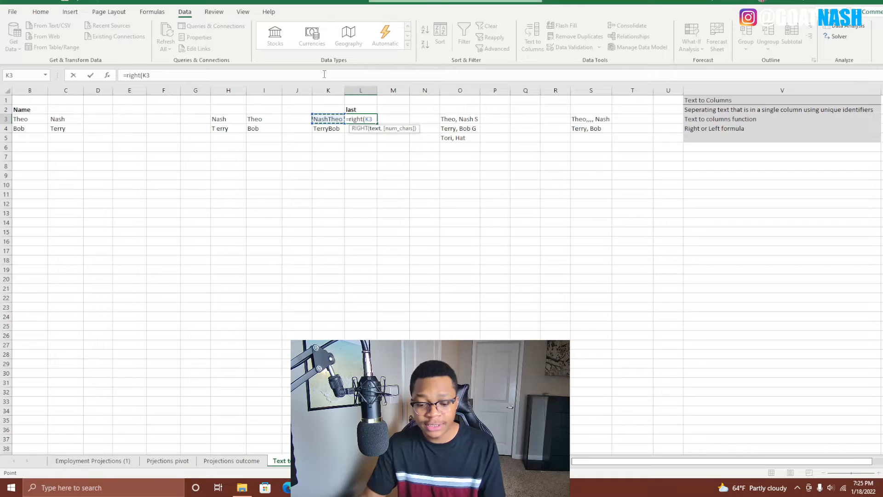
text(,4))
key(Return)
drag(342, 230, 343, 223)
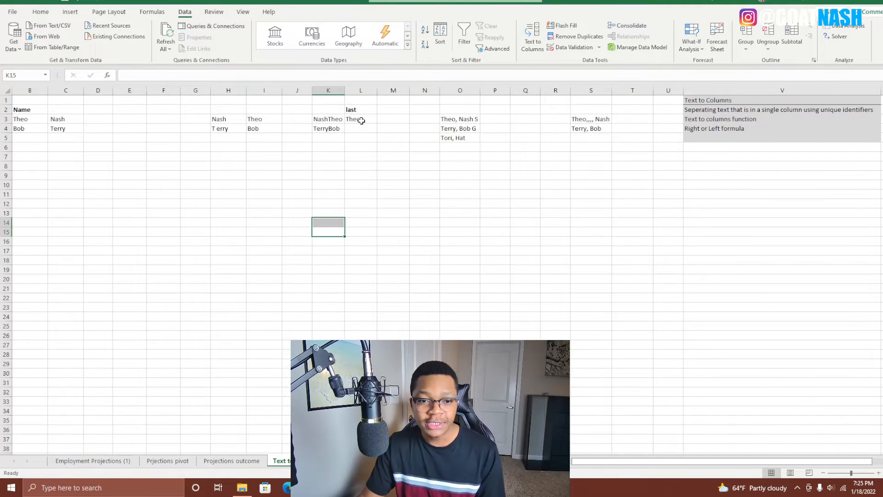
Insert a space before the last two letters of the name in K3 to test the RIGHT formula, and remove it again
click(338, 119)
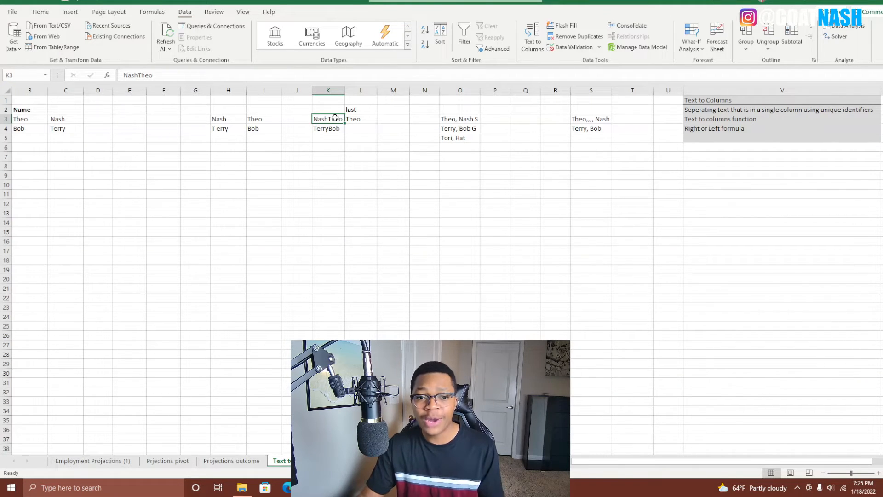
double_click(335, 120)
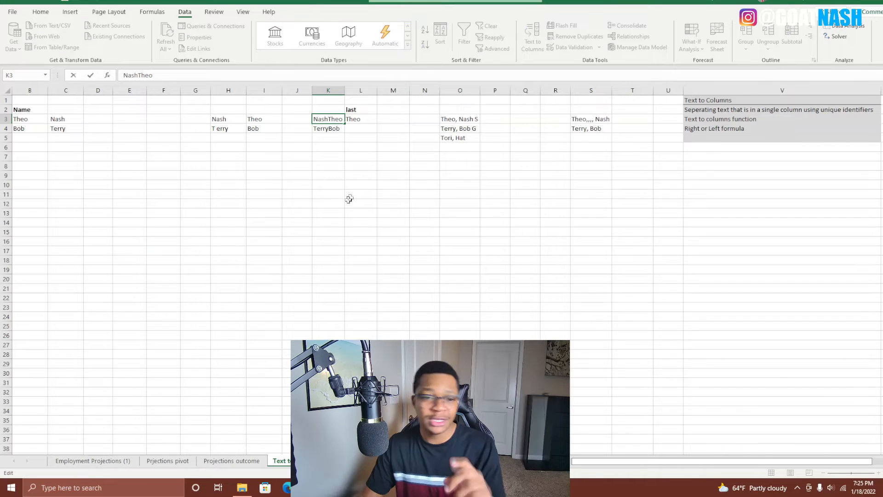
click(355, 249)
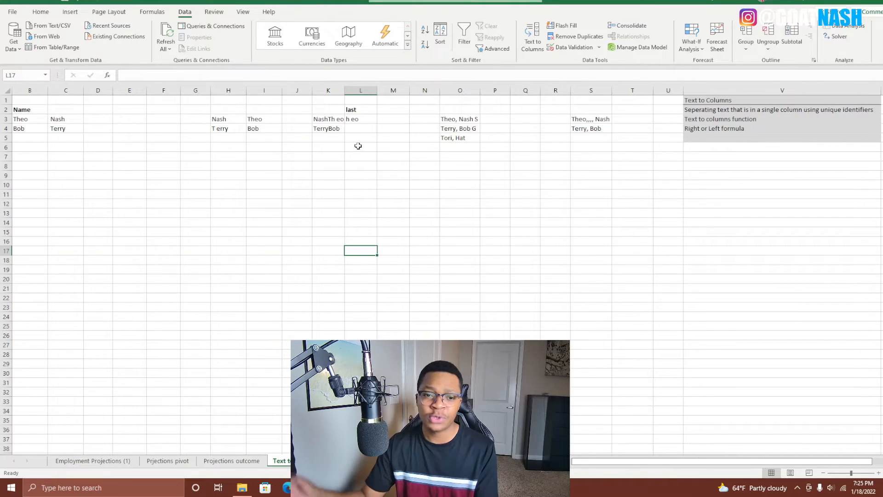
click(336, 121)
double_click(337, 121)
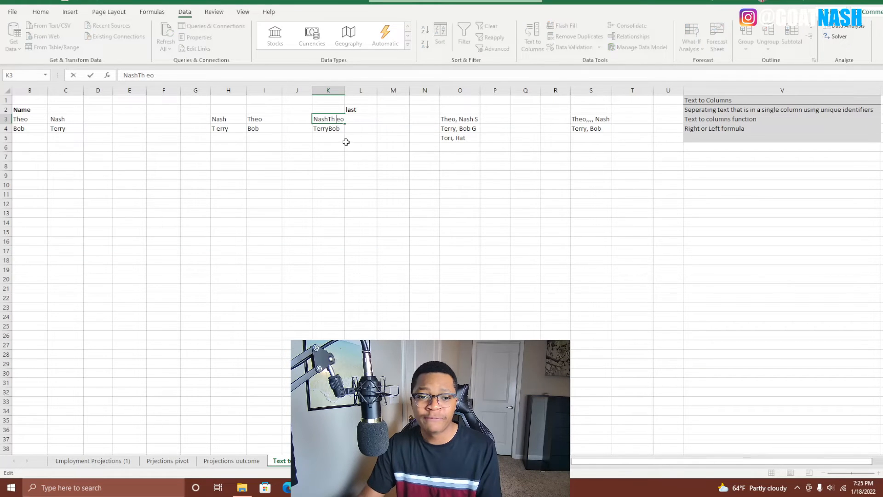
key(BackSpace)
key(Return)
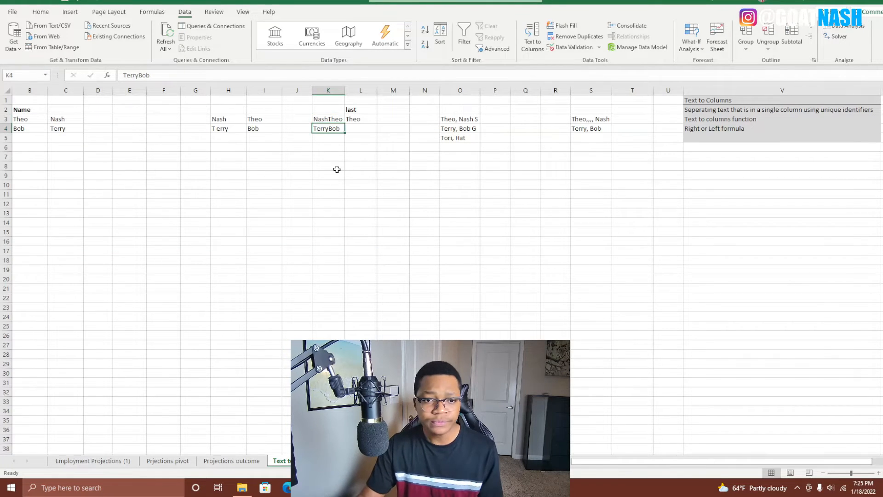
Enter the header "first" in M2
click(381, 119)
click(389, 107)
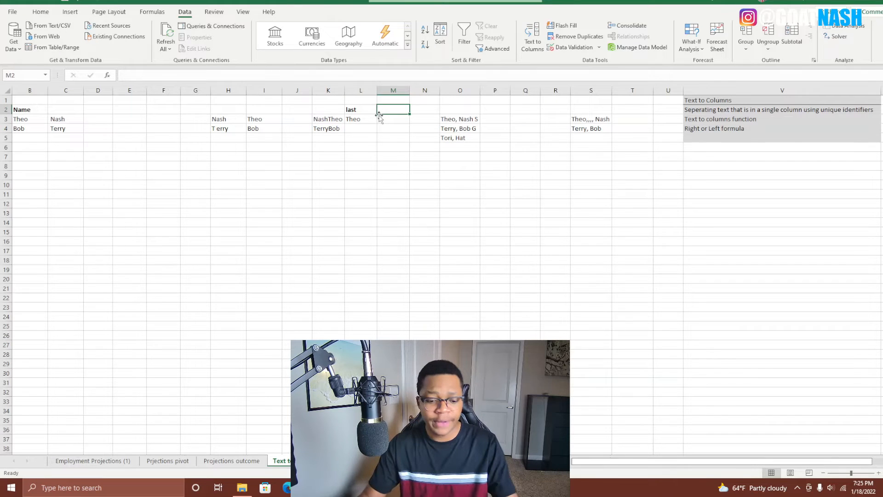
text(first)
key(Return)
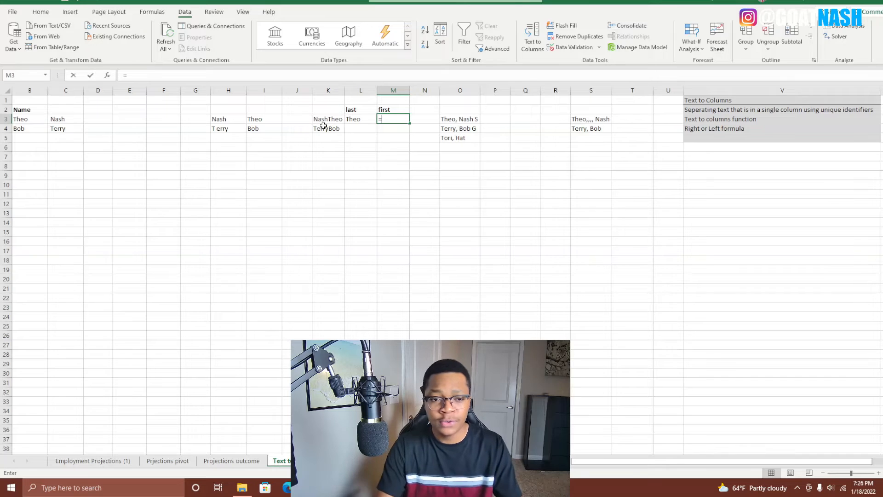
Enter =LEFT(K3,4) in M3 to extract the first four characters of the joined name
text(left)
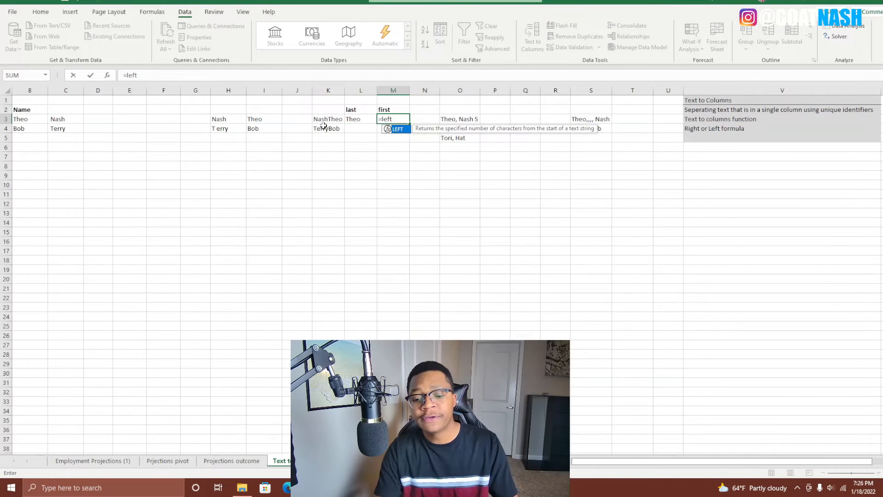
text(()
click(323, 122)
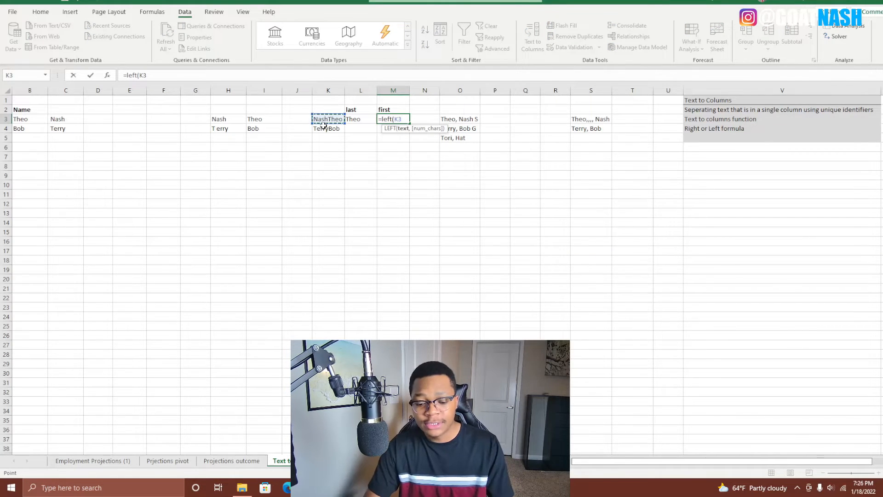
text(,)
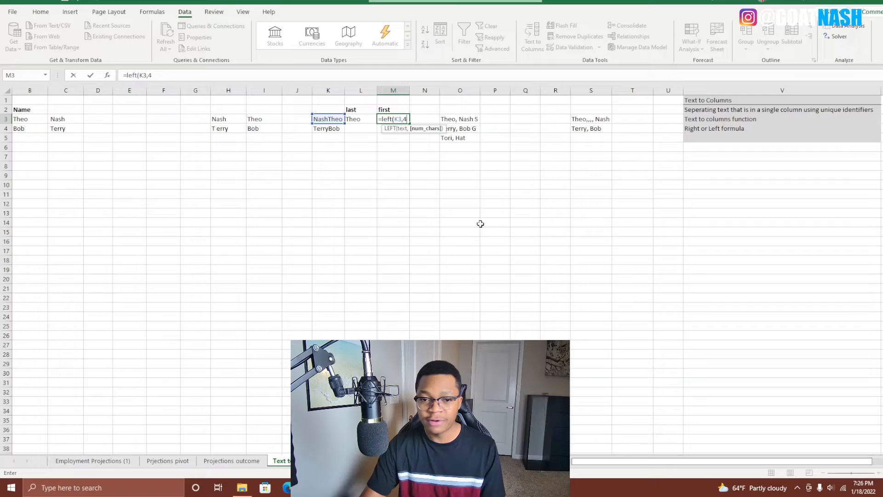
text(4))
key(Return)
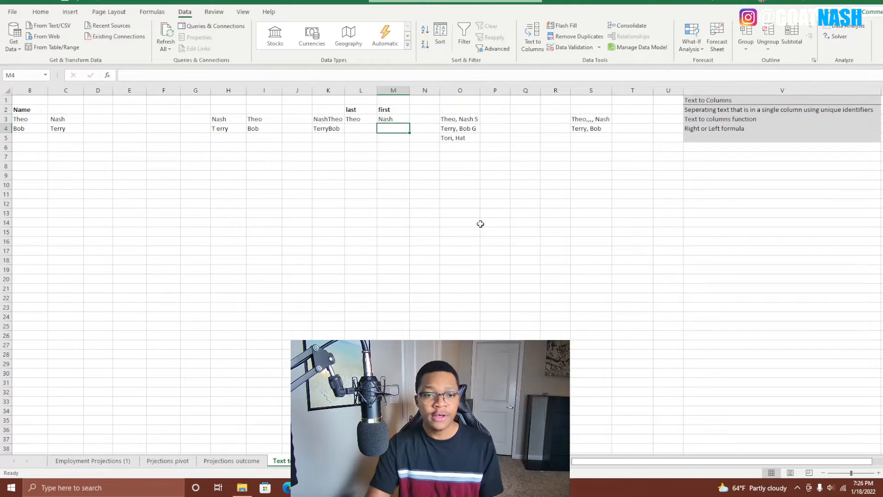
click(390, 119)
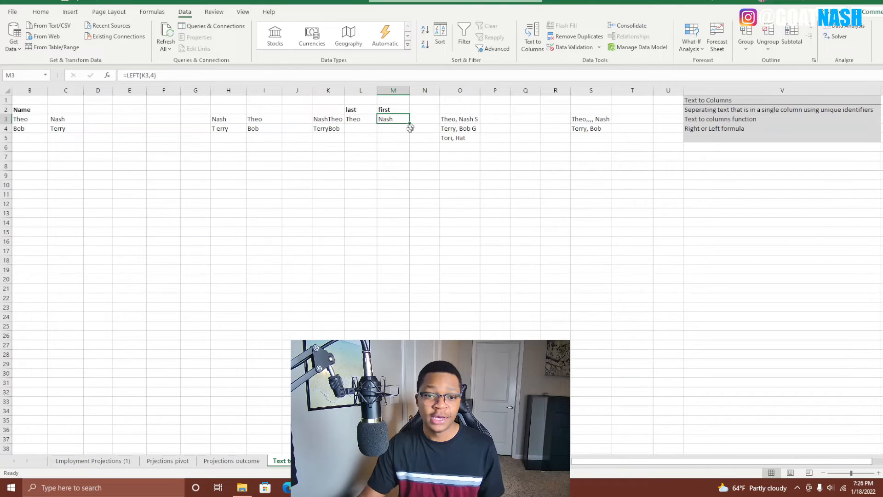
Fill the RIGHT formula from L3 down to L4 and check the copied formula
click(356, 120)
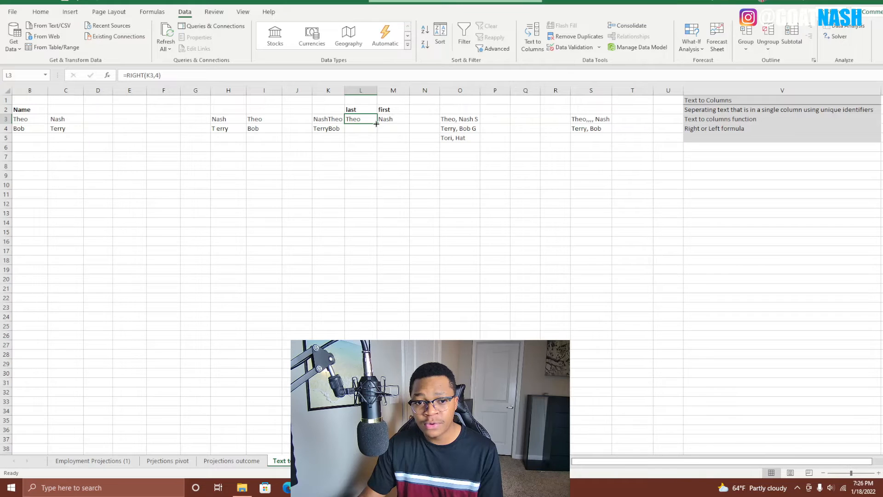
drag(376, 123, 376, 134)
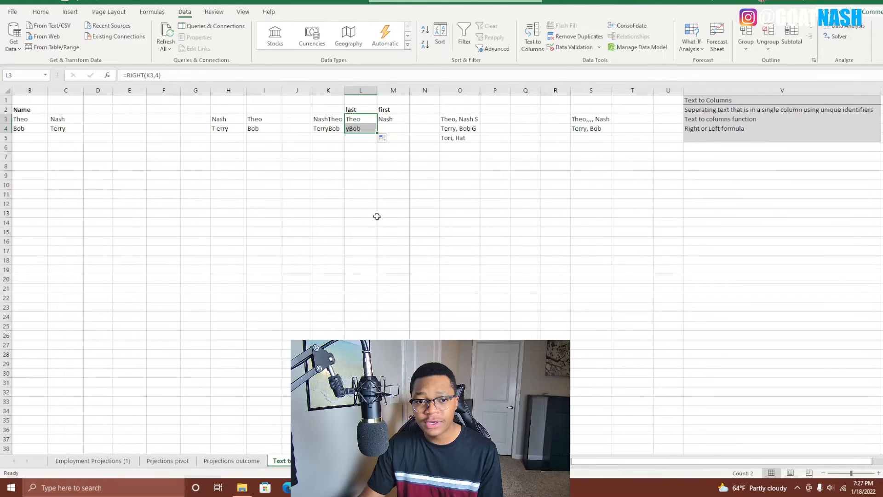
click(358, 129)
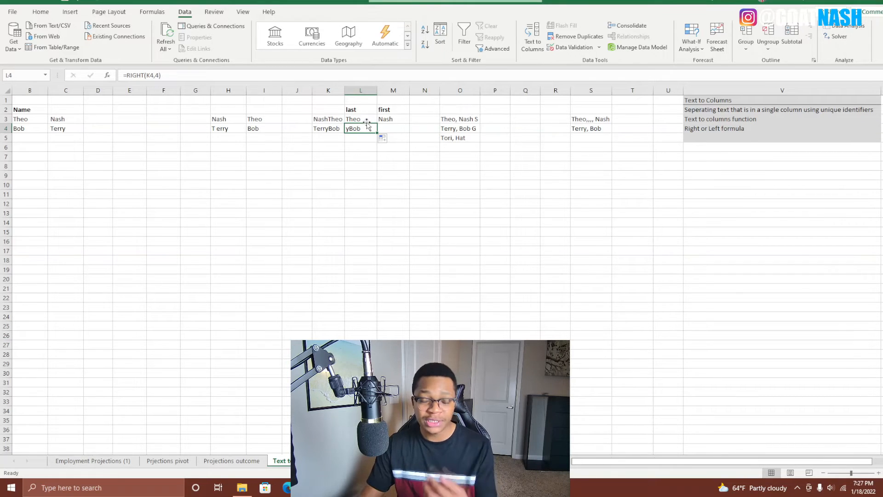
Change the RIGHT formula in L4 to extract only the last three characters of K4
click(327, 129)
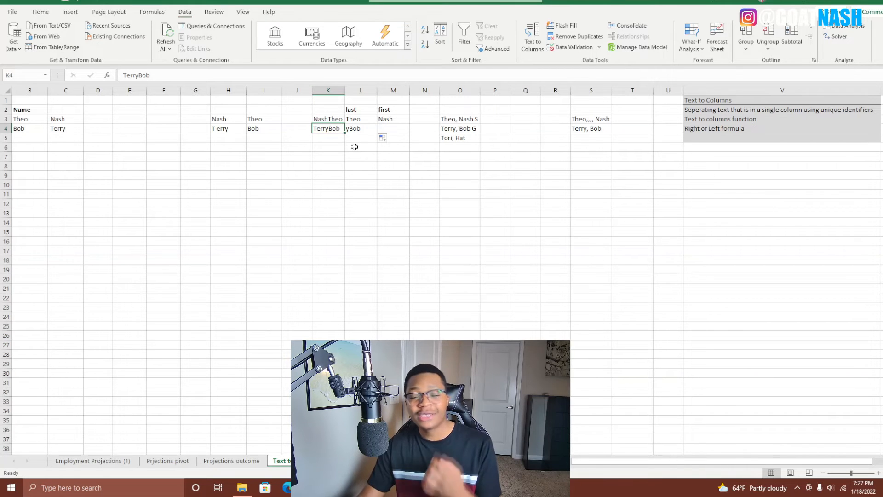
click(356, 118)
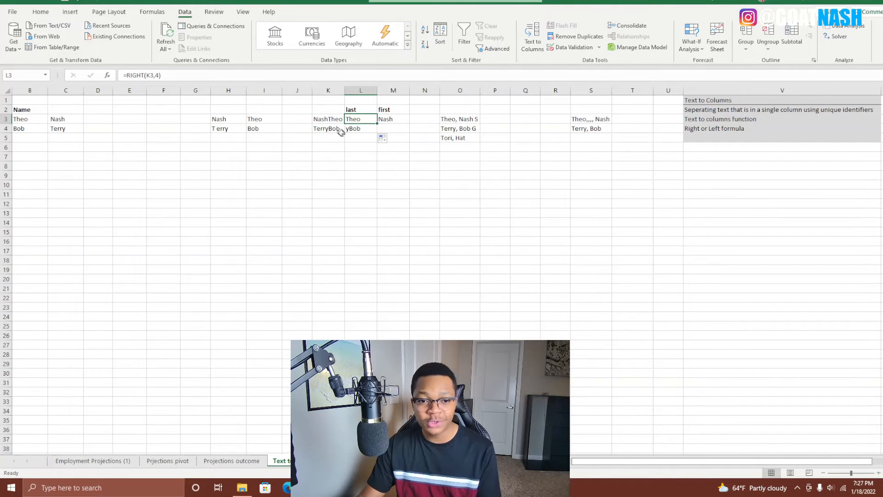
click(340, 132)
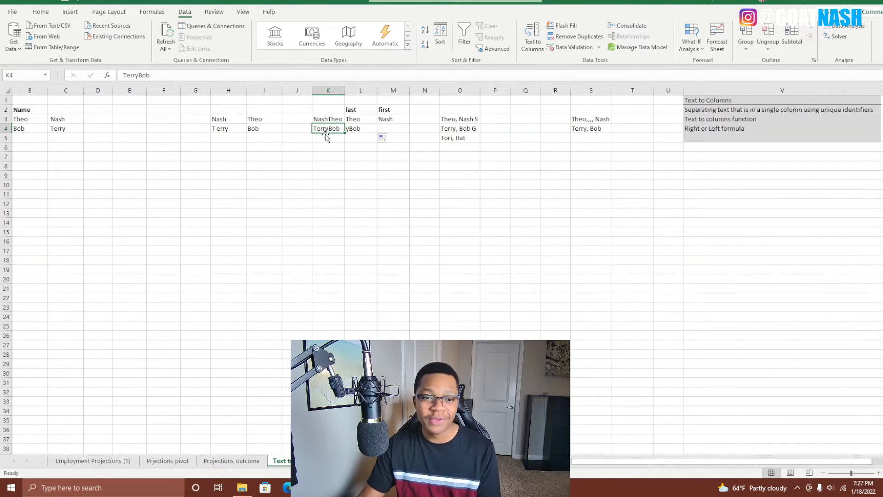
click(347, 139)
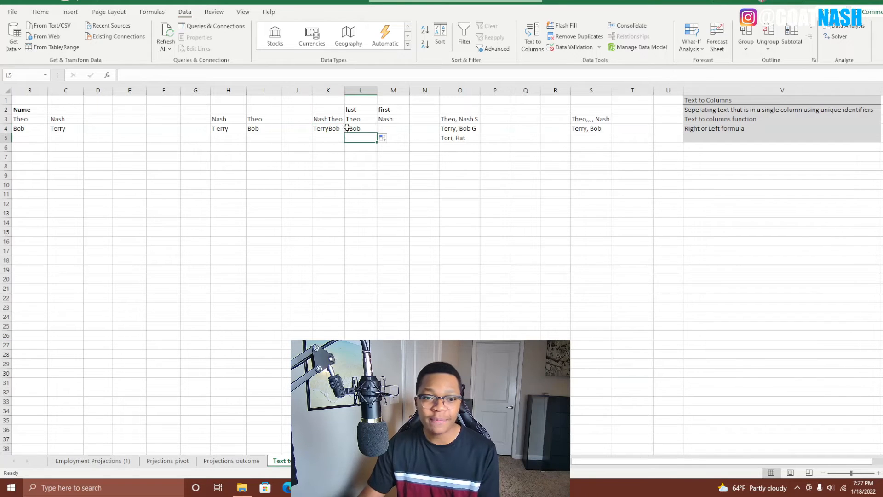
click(351, 129)
click(160, 76)
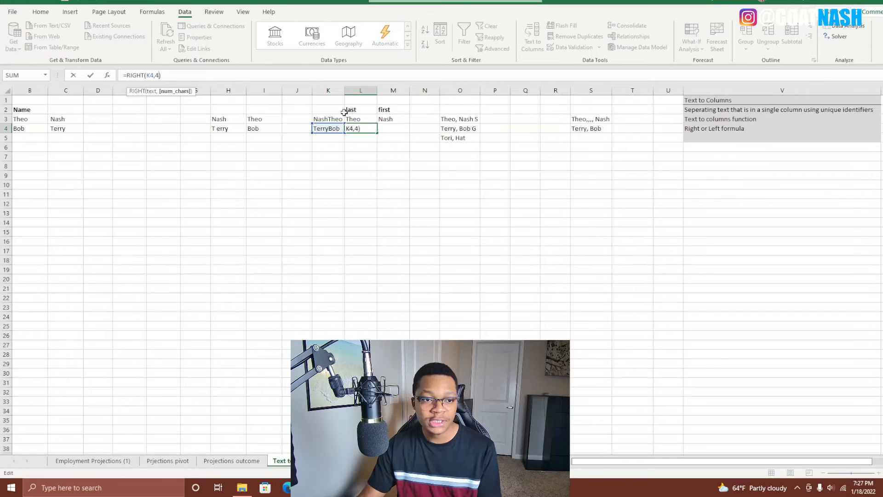
key(BackSpace)
text(3)
key(Return)
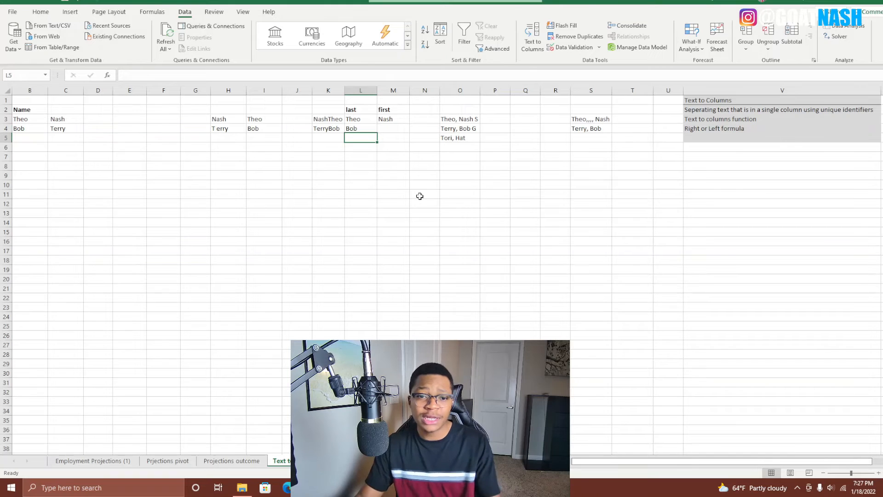
Append a space and the middle initial T to the name in O5
double_click(473, 139)
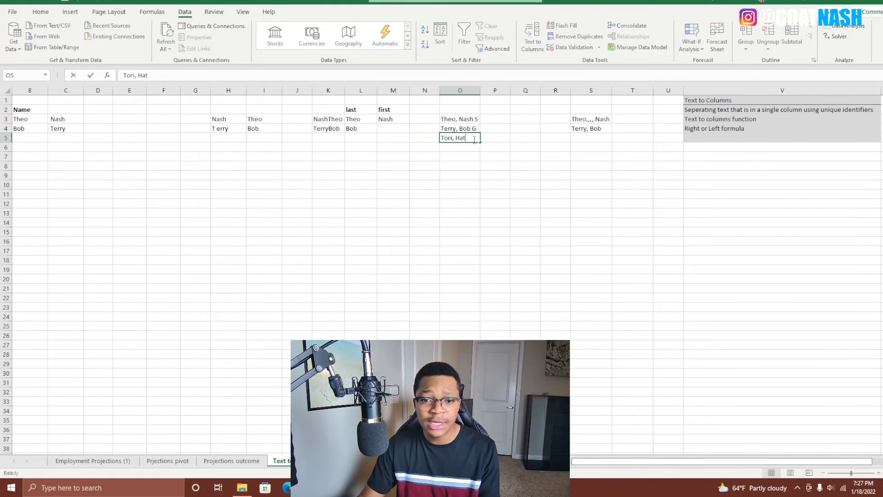
click(525, 213)
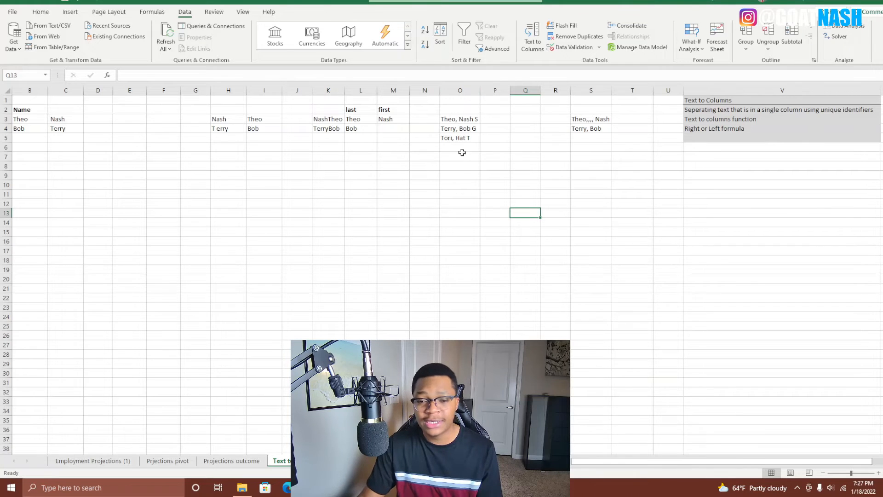
click(498, 125)
click(498, 119)
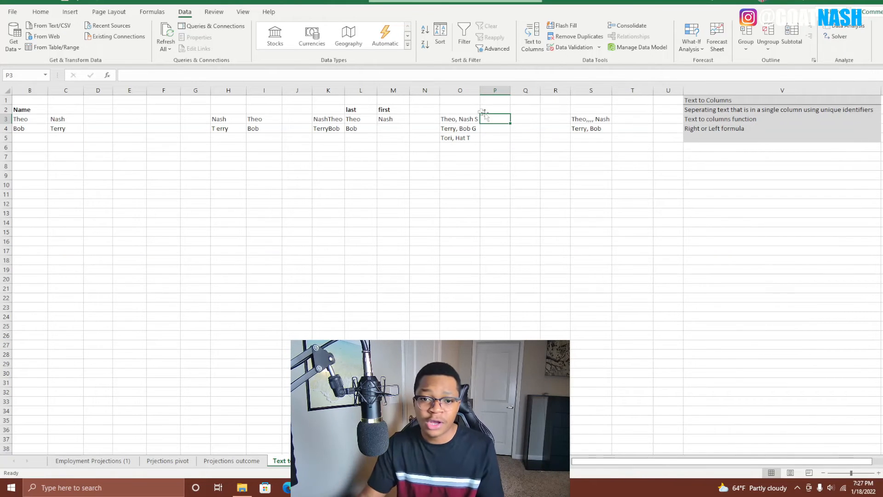
click(481, 110)
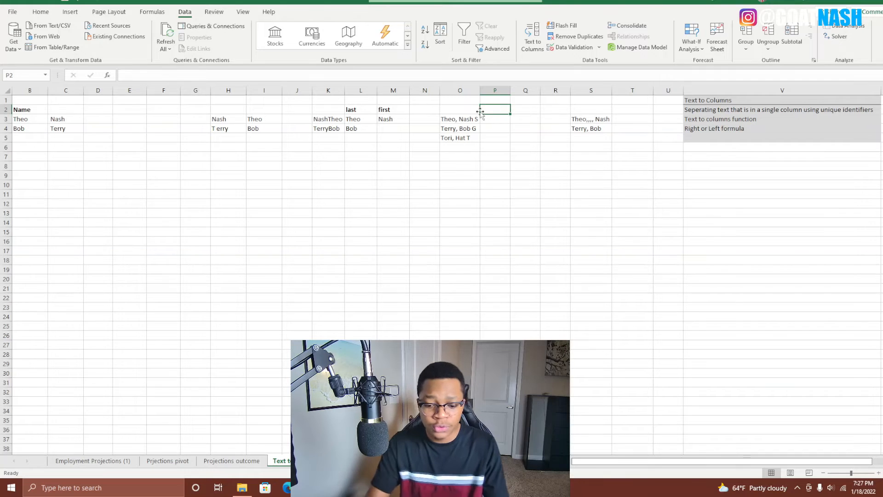
text(las\)
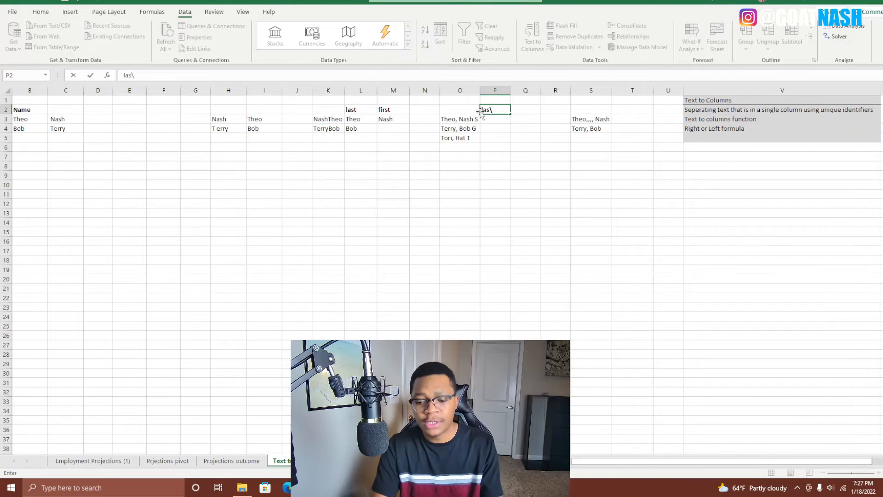
key(BackSpace)
key(BackSpace)
click(503, 155)
Split the names in column O into separate columns with Text to Columns, using only the comma as delimiter
click(463, 89)
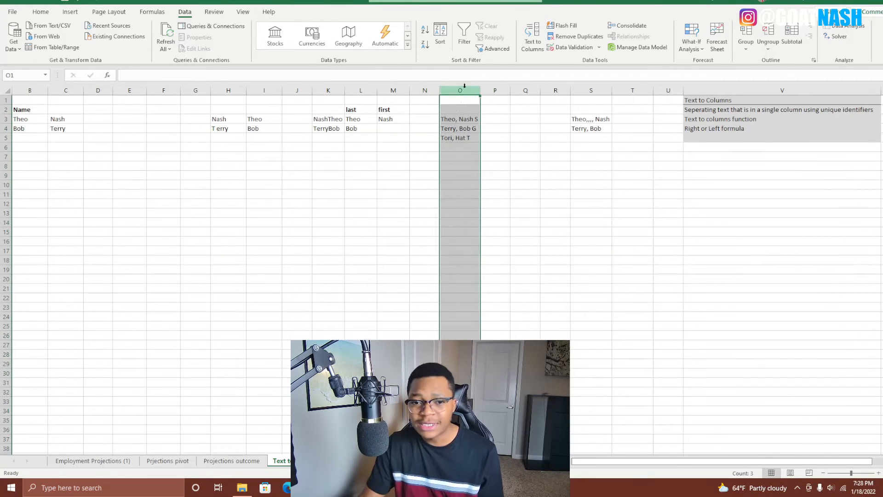
click(532, 37)
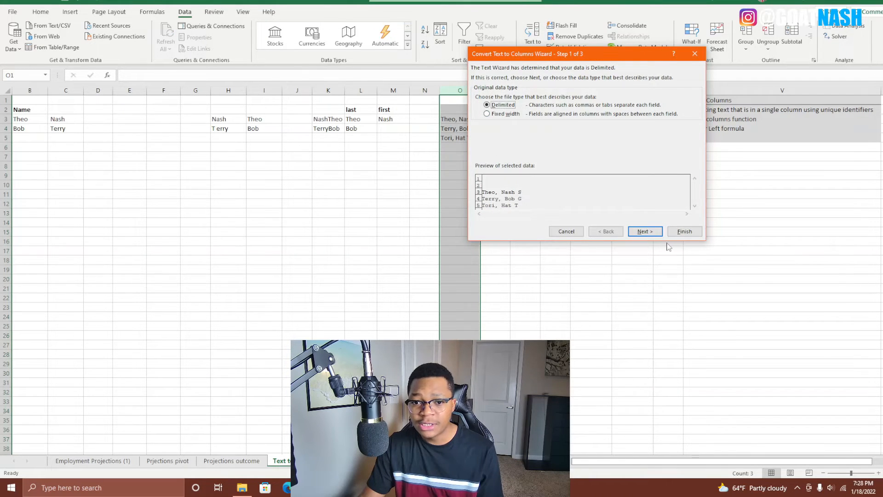
click(645, 231)
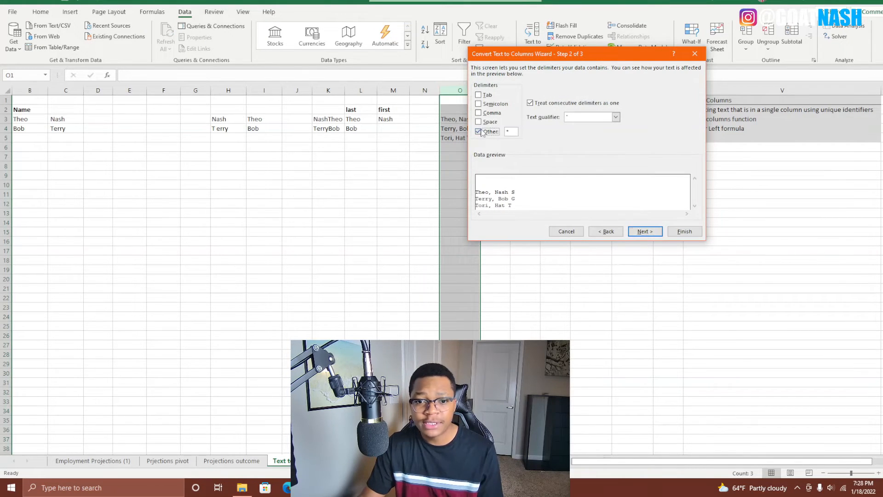
click(478, 113)
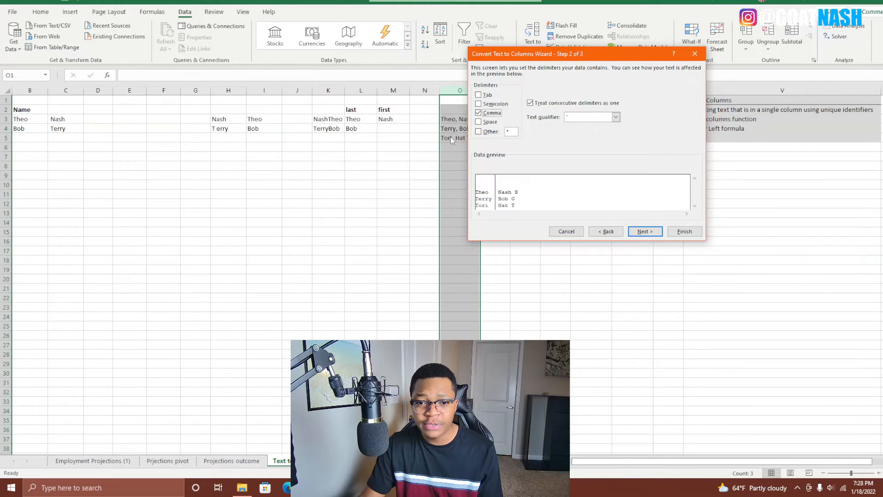
click(644, 231)
click(478, 96)
click(686, 232)
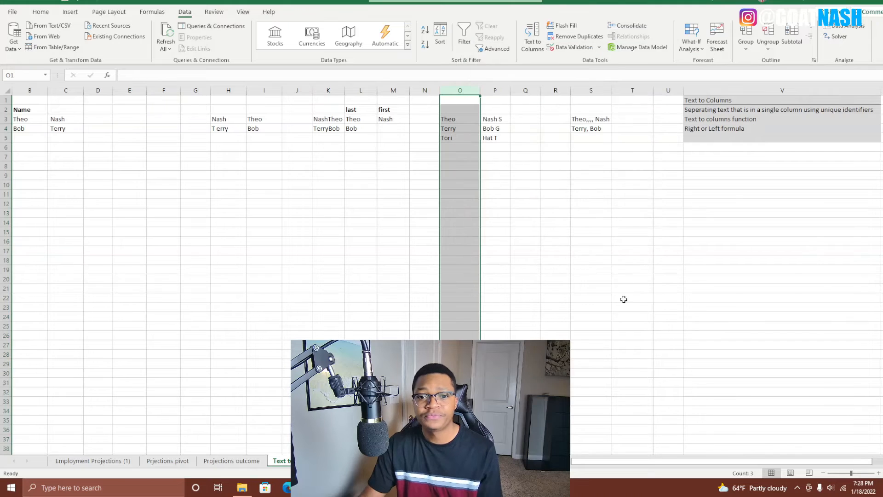
click(623, 298)
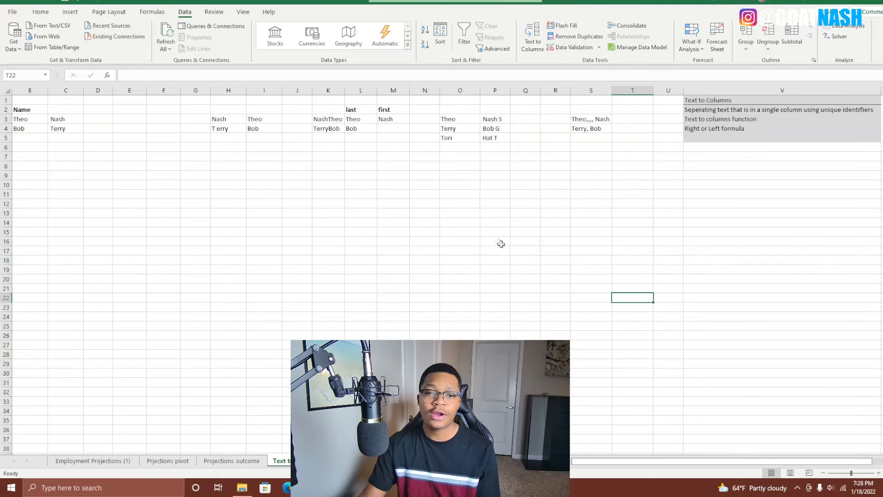
Enter the headers "last" in O2 and "first" in P2 above the split names
click(460, 110)
text(last)
key(Tab)
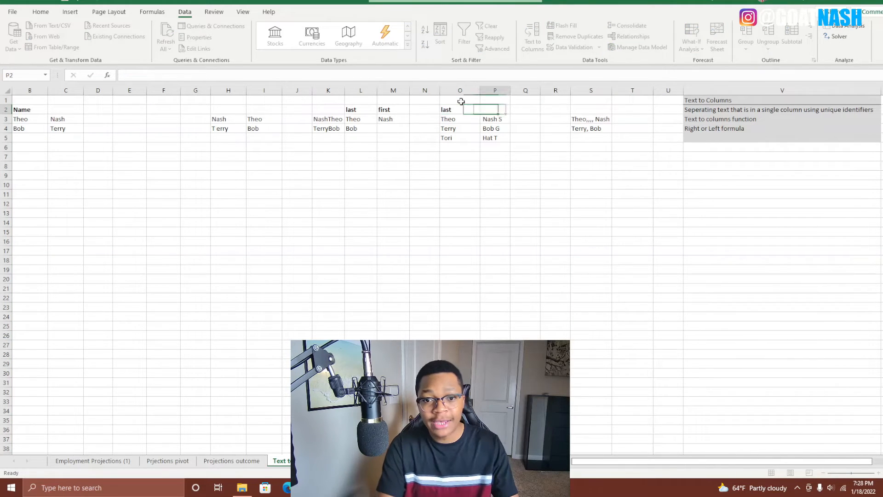
text(f)
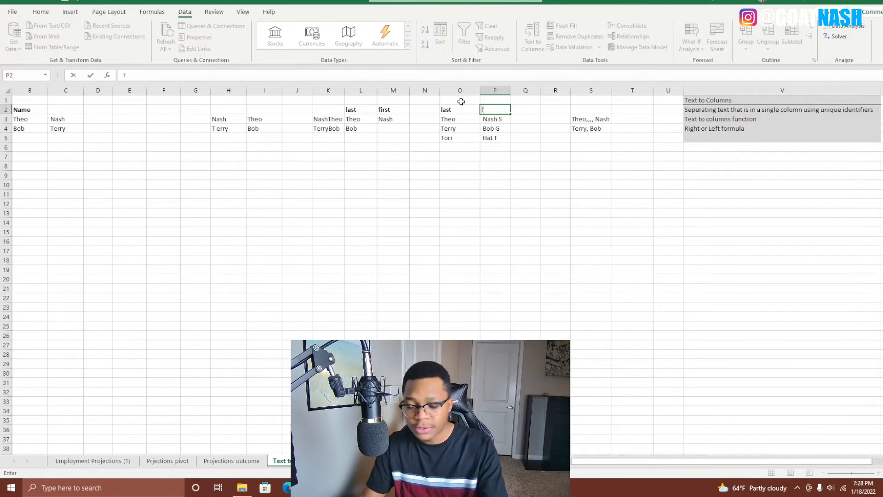
key(BackSpace)
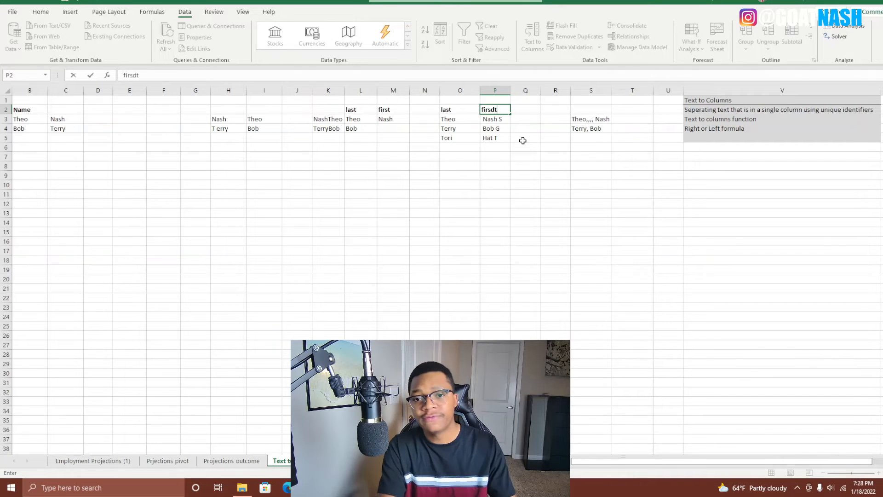
key(Return)
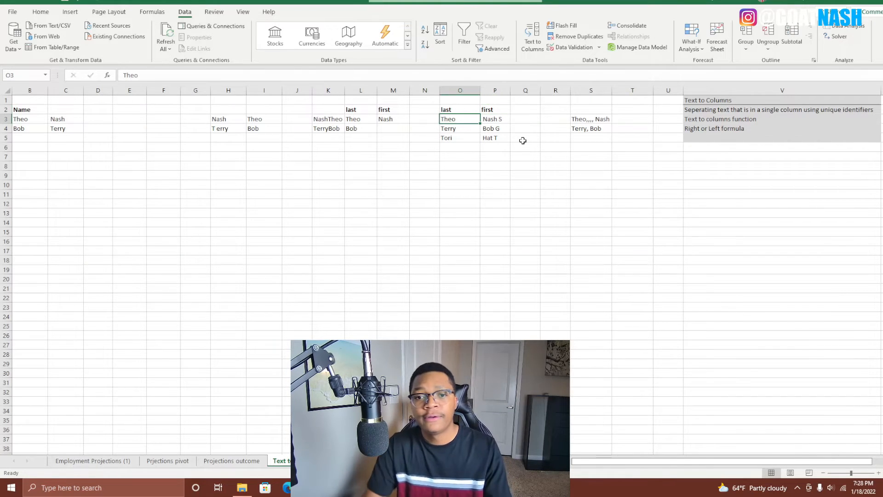
Enter the header "middle" in Q2
click(523, 110)
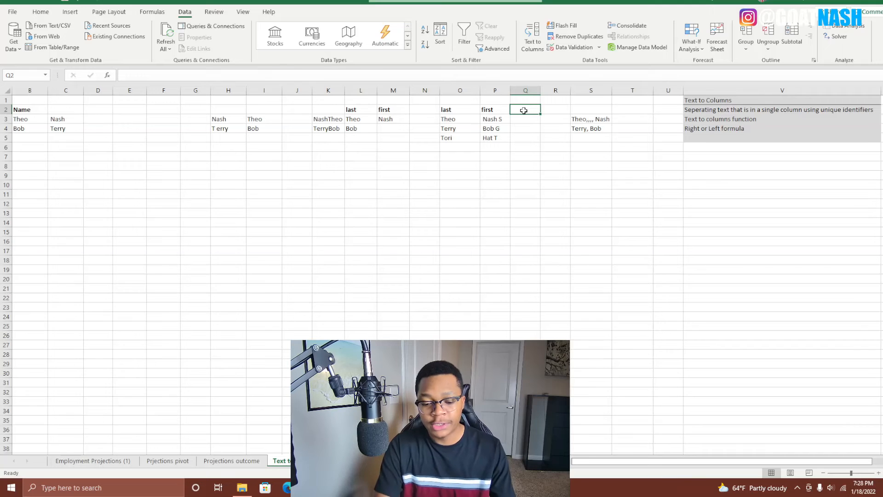
text(middle)
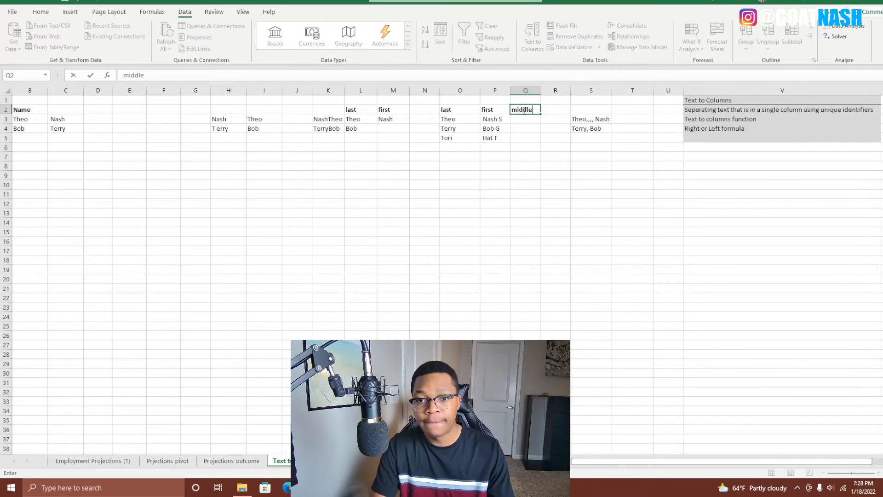
text(d)
key(Return)
click(525, 110)
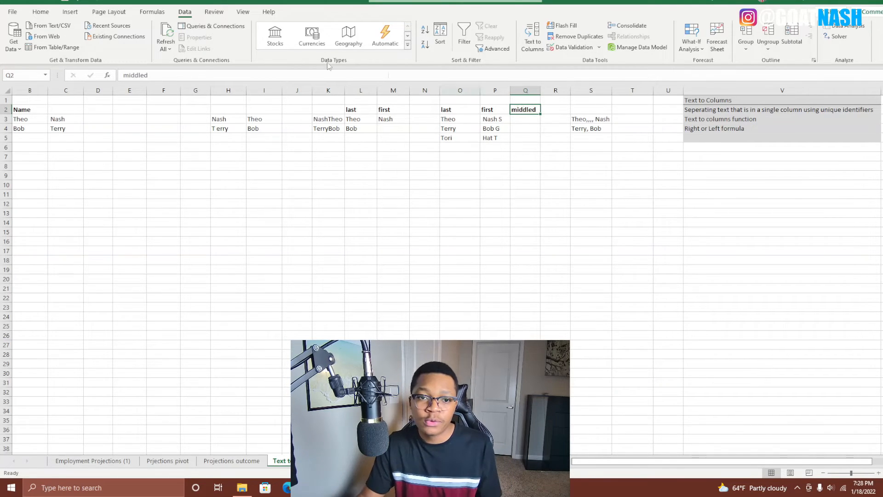
click(293, 76)
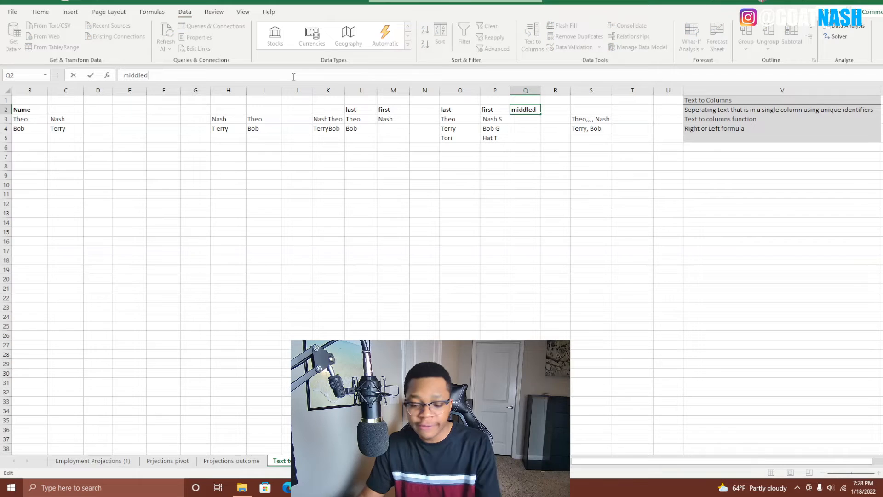
click(329, 203)
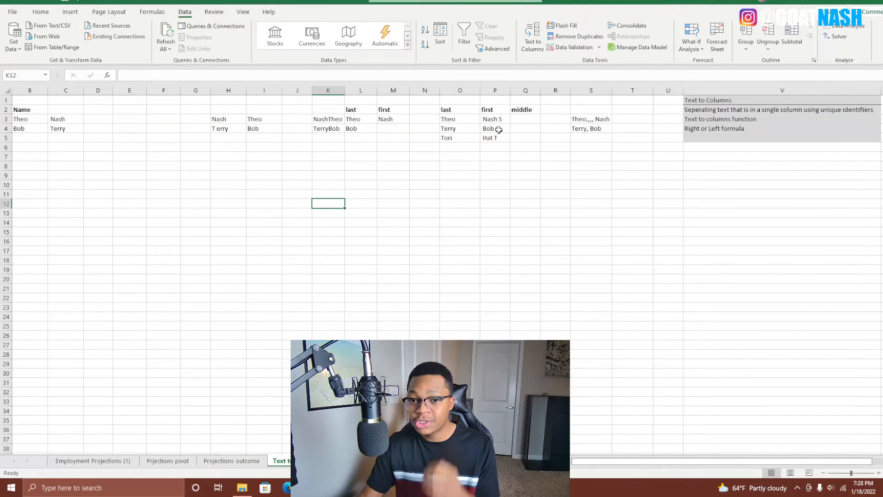
Enter =RIGHT(P3,1) in Q3 to extract the middle initial from P3
click(523, 117)
text(=right)
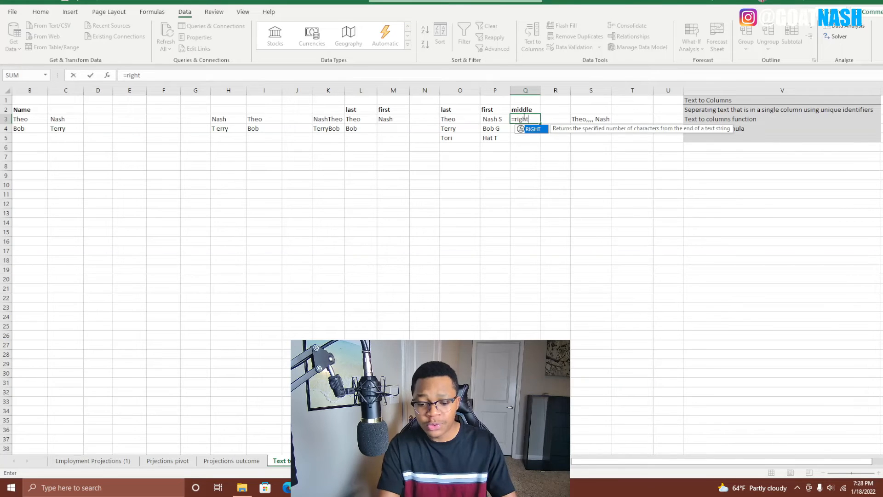
text(()
key(Left)
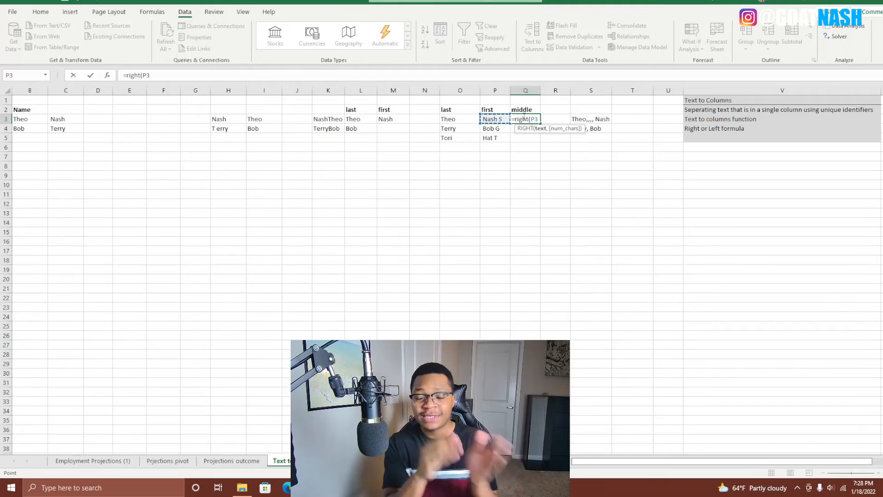
text(,)
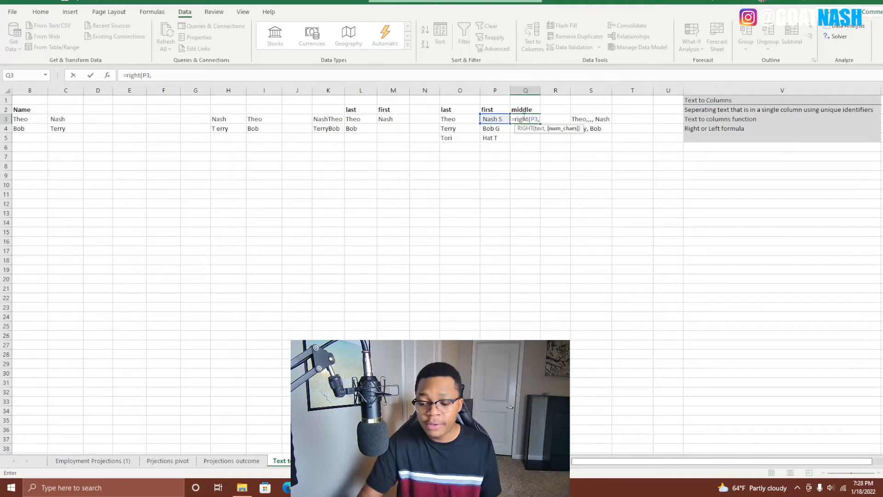
text(1)
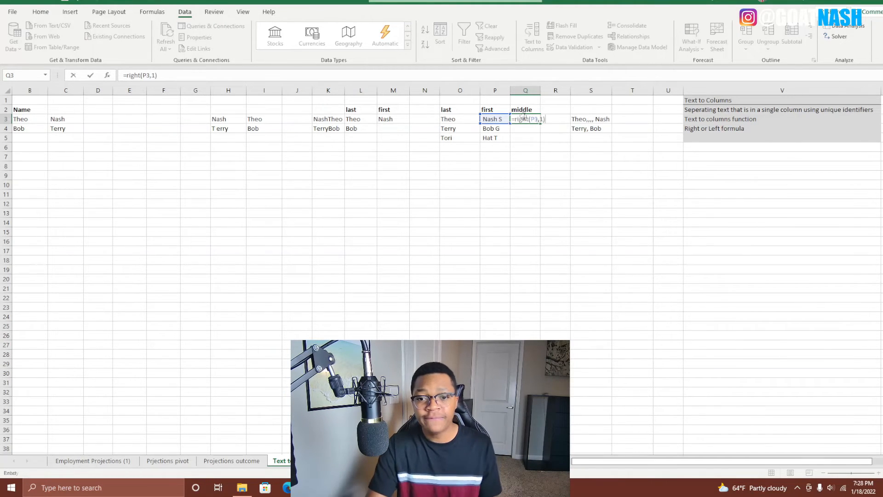
key(Return)
Fill the middle-initial formula from Q3 down to Q5
click(517, 118)
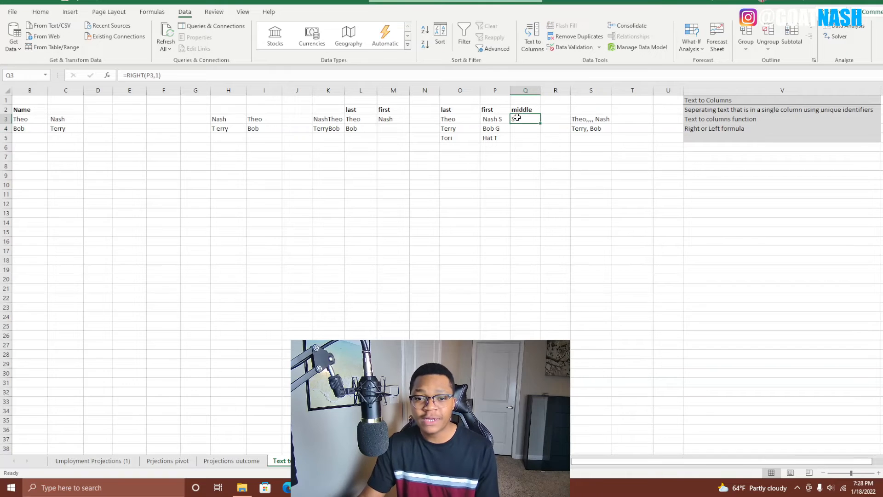
double_click(541, 124)
click(586, 355)
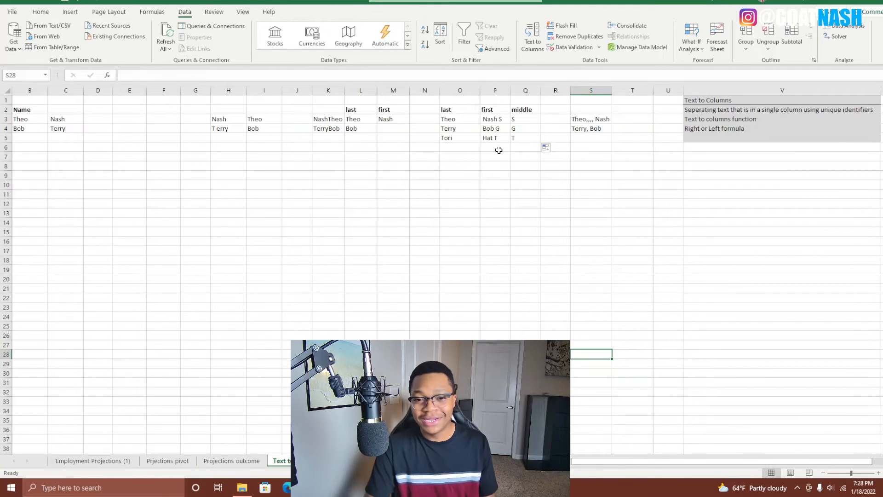
Insert a space between the two joined names in K4 and select M4
click(393, 167)
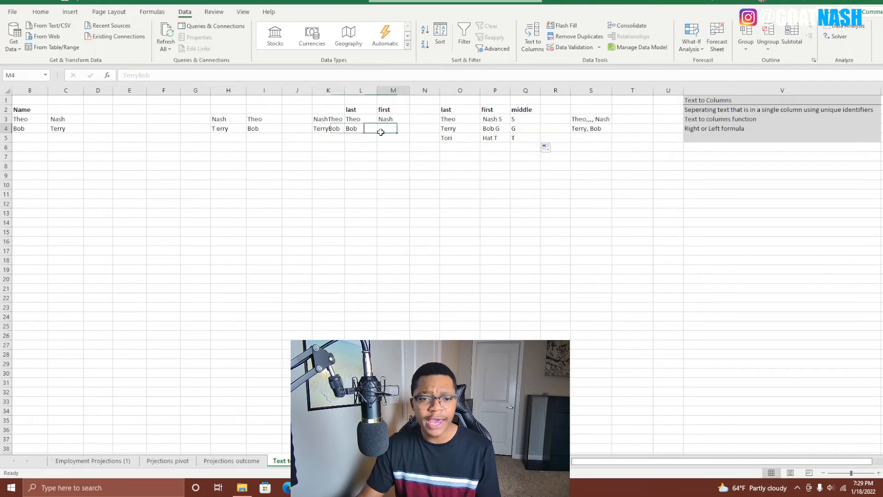
click(335, 138)
click(329, 128)
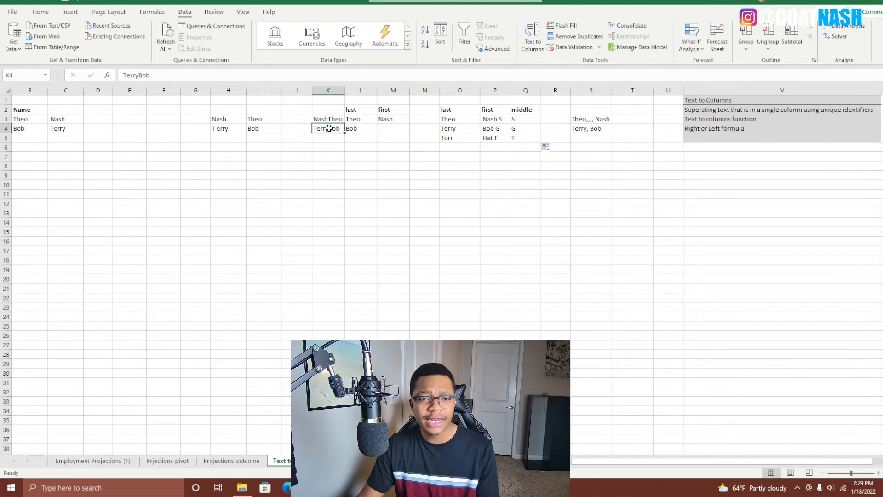
click(395, 175)
click(357, 139)
click(357, 130)
click(399, 128)
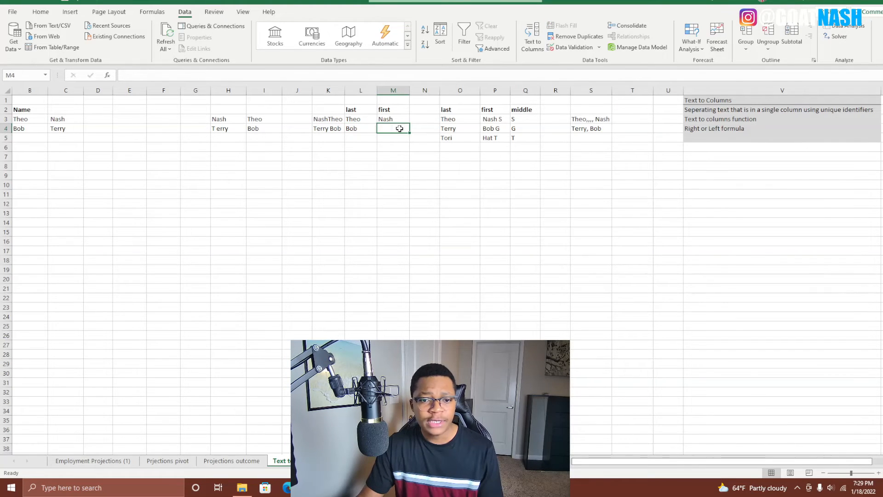
Remove the space between the two joined names in K4
click(396, 119)
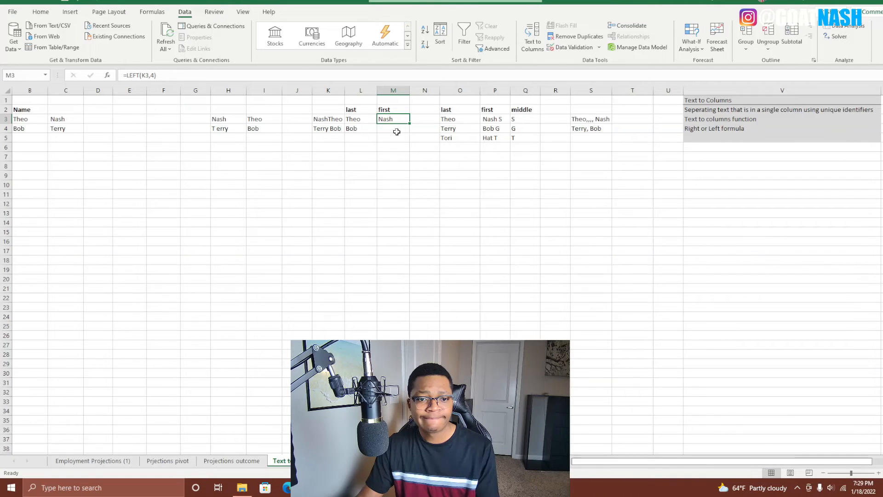
double_click(317, 129)
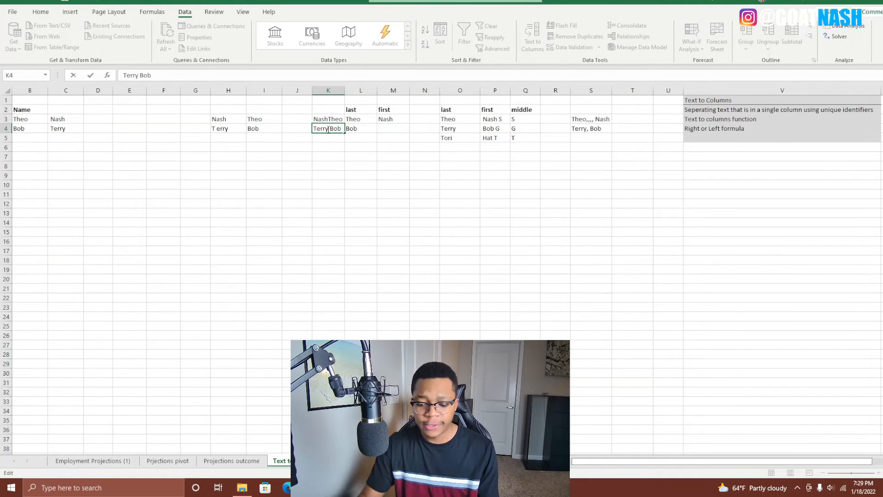
key(BackSpace)
click(359, 186)
click(355, 131)
click(351, 182)
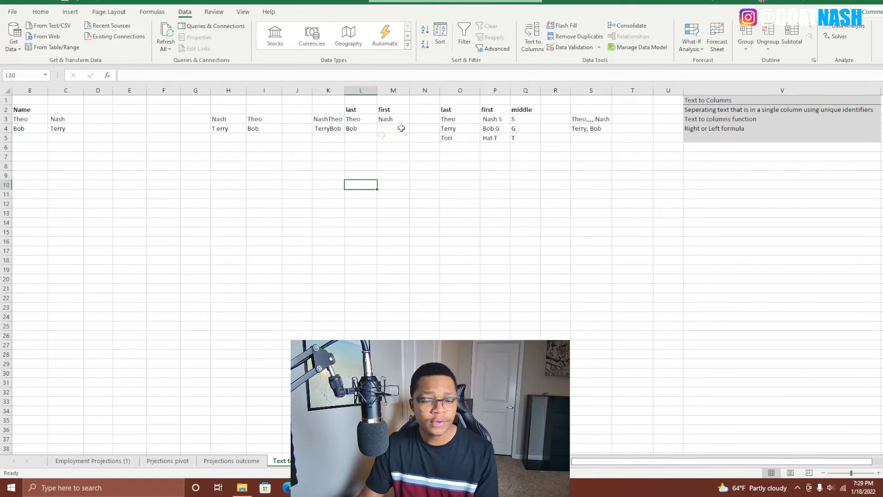
click(328, 138)
Enter =LEFT(K4,5) in M4 to extract the first name from K4
click(396, 129)
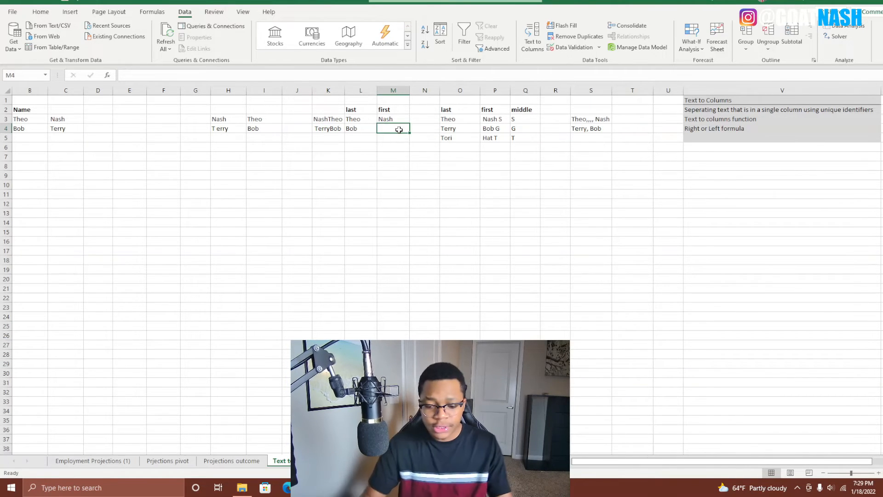
text(=left)
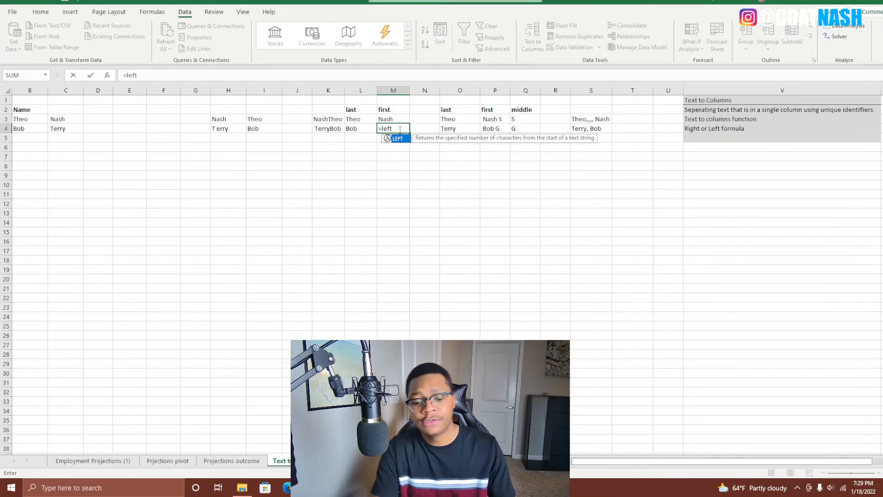
text(()
key(Left)
key(Left)
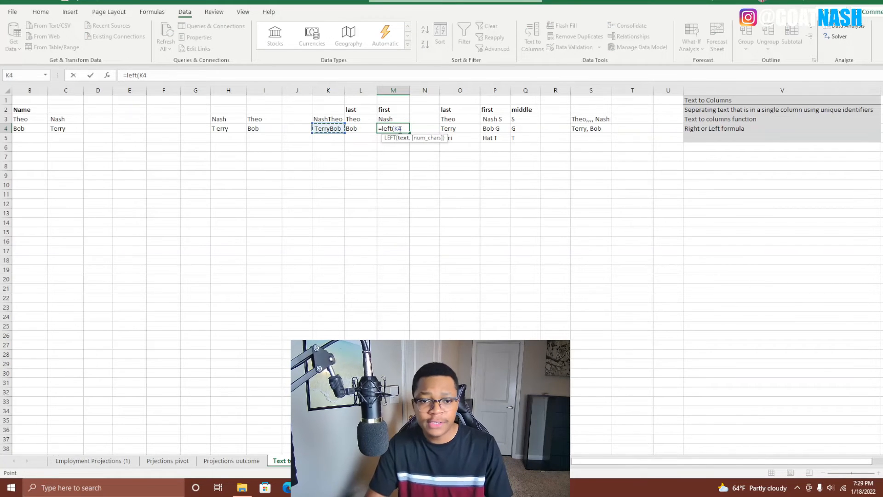
text(,5)
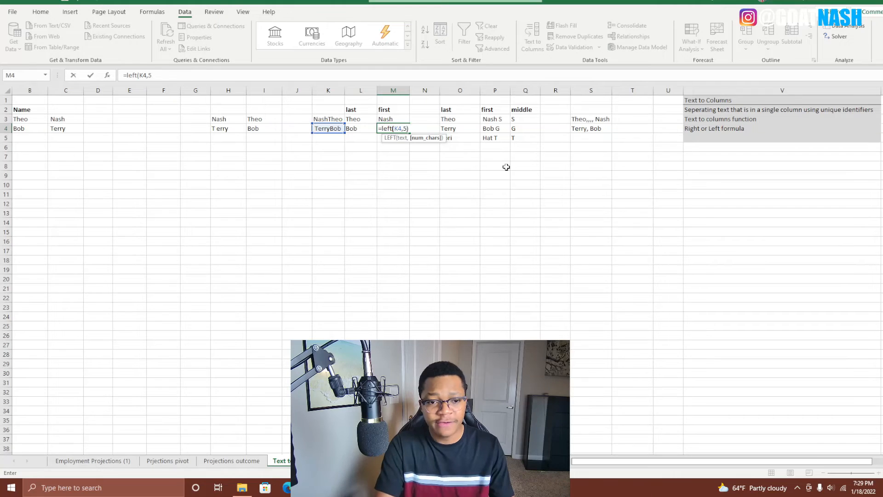
key(Return)
click(492, 201)
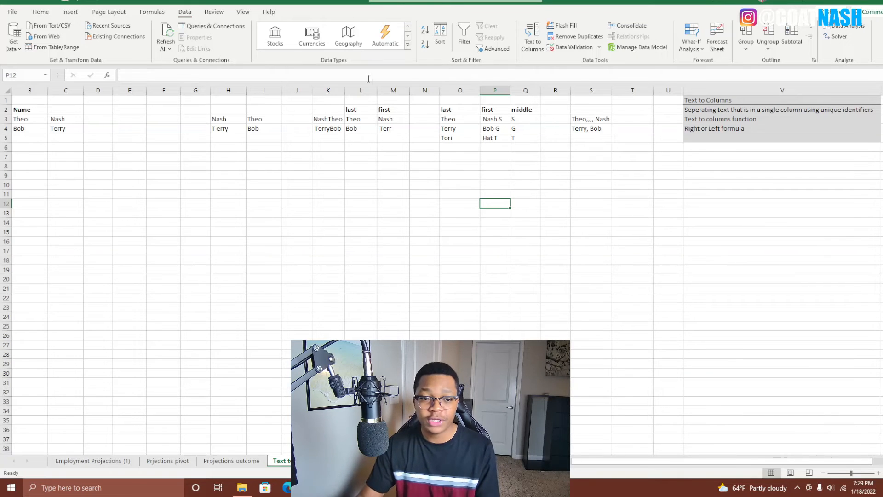
Remove the leading space in front of the joined names in K4 and check the formula in M4
click(413, 147)
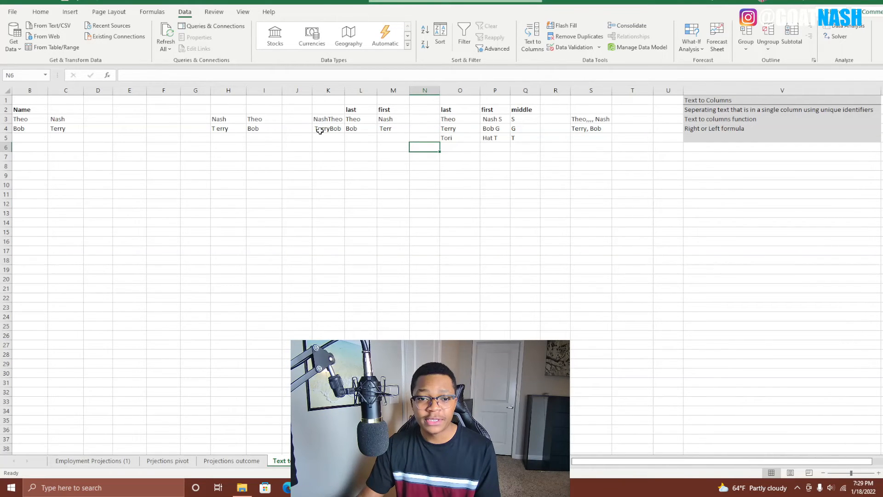
click(320, 131)
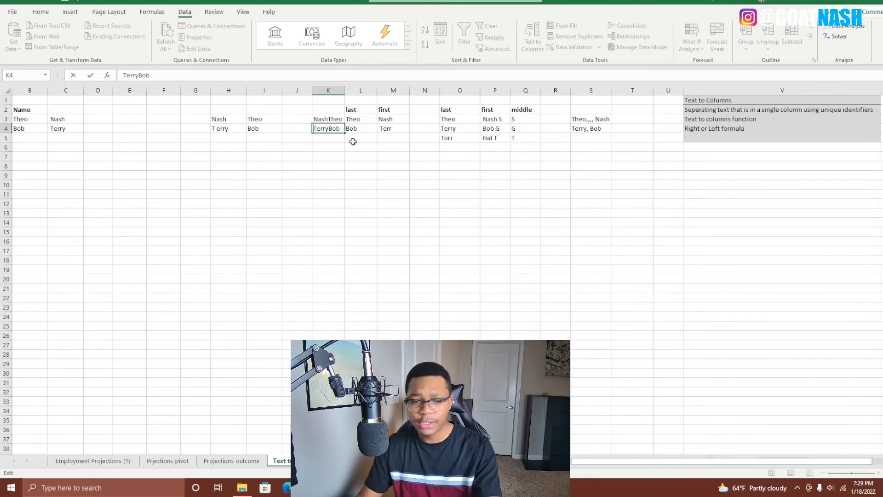
key(Return)
click(390, 130)
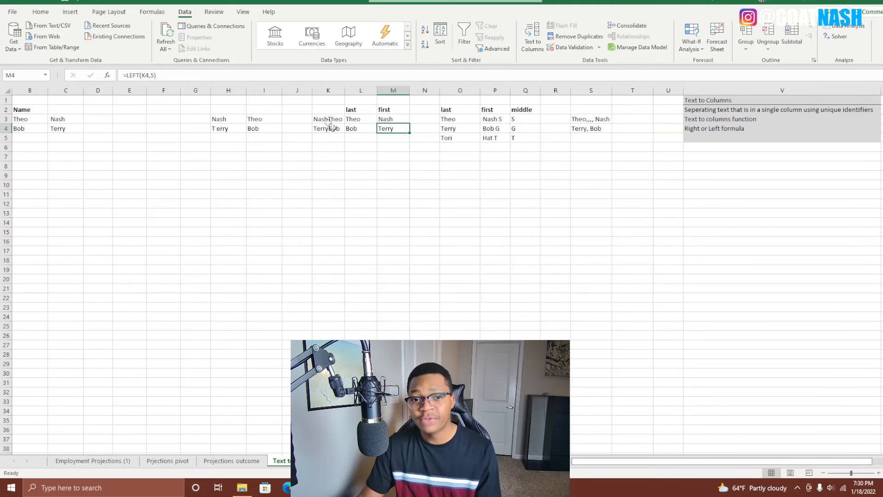
click(336, 221)
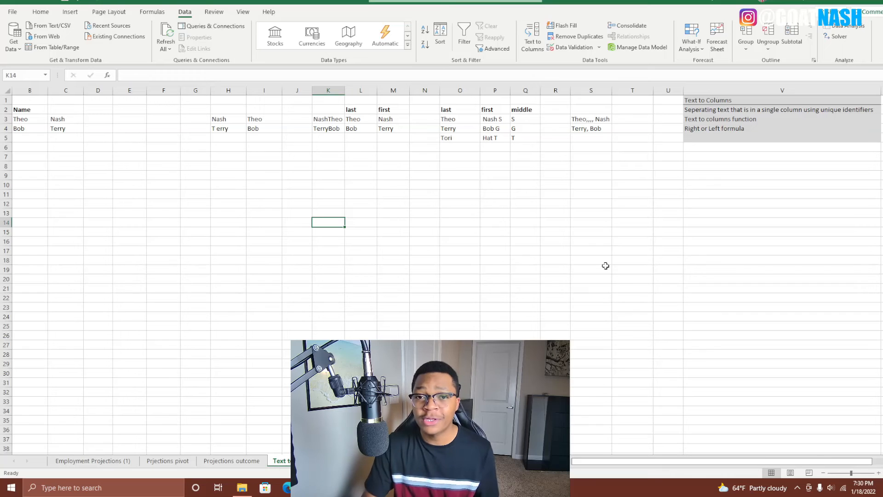
Set up a comma-delimited Text to Columns split of column S and preview it without treating consecutive delimiters as one
click(616, 165)
click(591, 90)
click(601, 173)
click(588, 88)
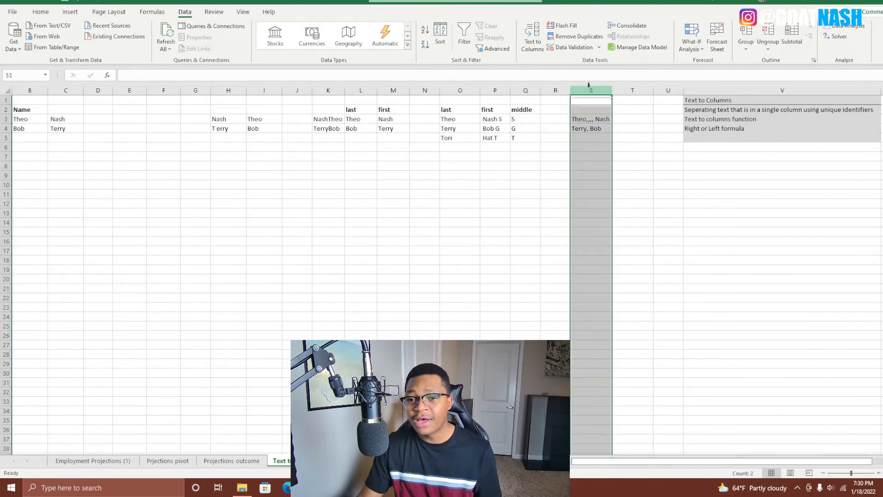
click(594, 121)
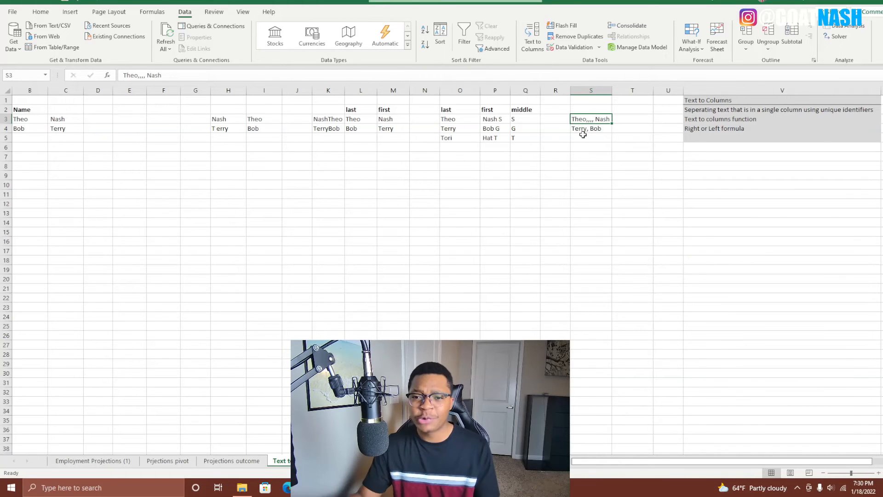
click(592, 91)
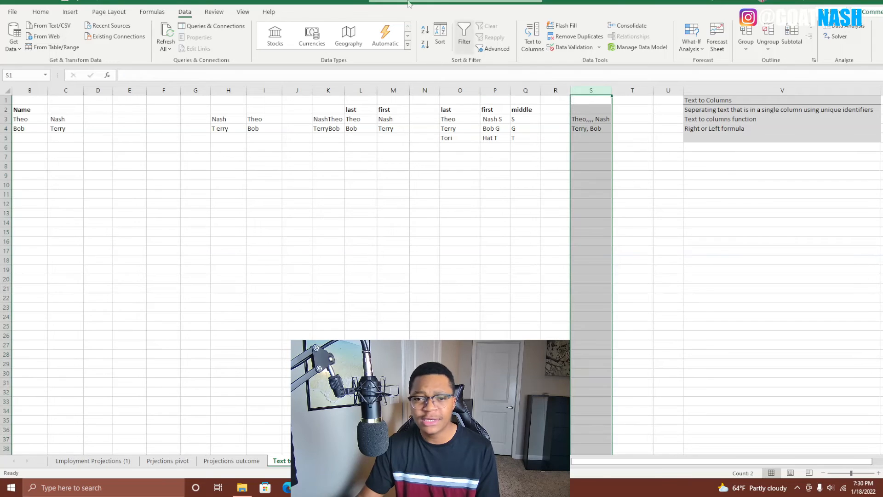
click(537, 43)
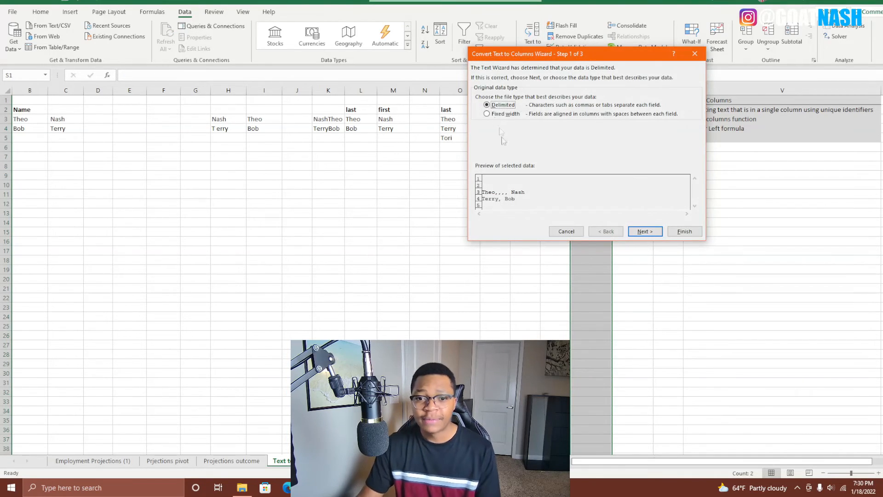
click(638, 230)
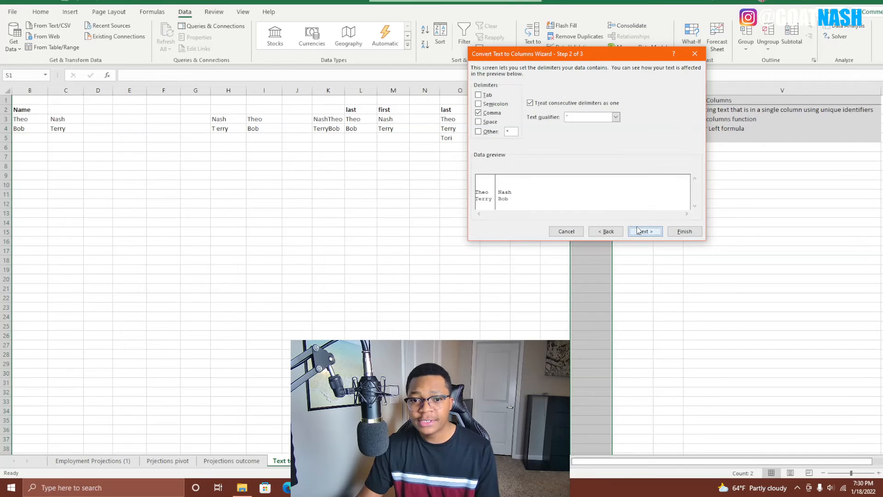
click(531, 104)
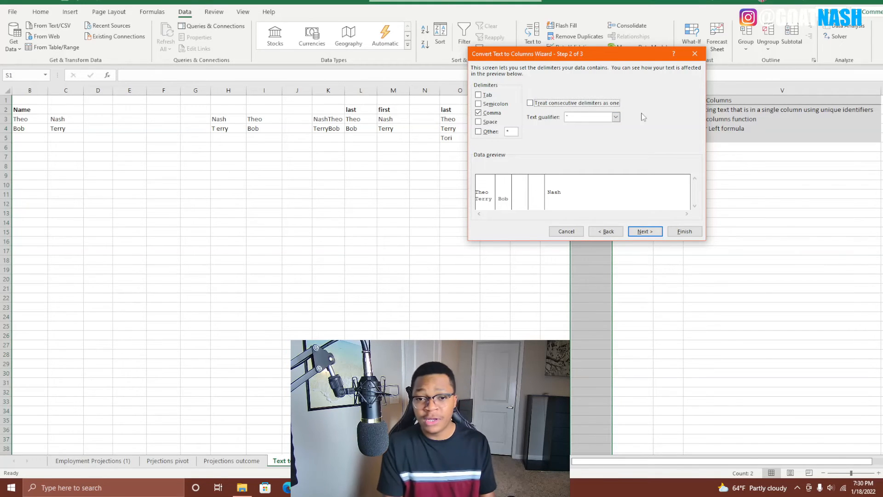
drag(615, 54, 414, 104)
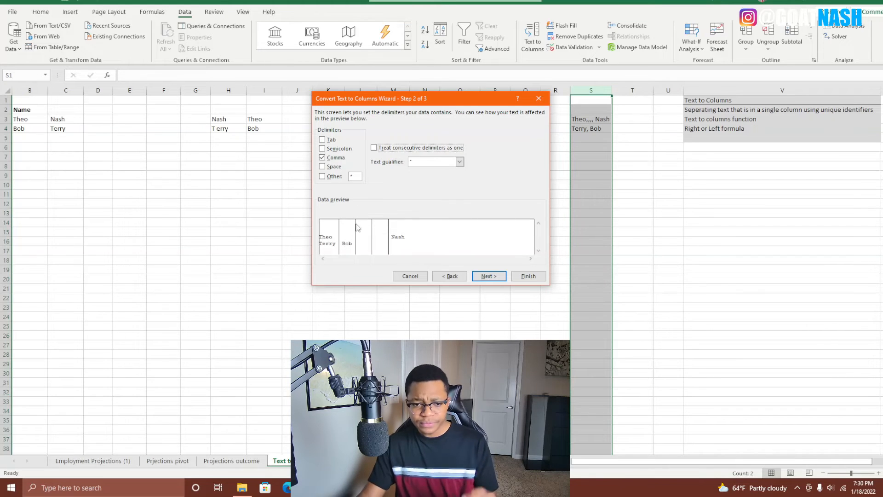
Split column S by comma with consecutive delimiters treated as one and the first column as Text, and undo the split
click(376, 149)
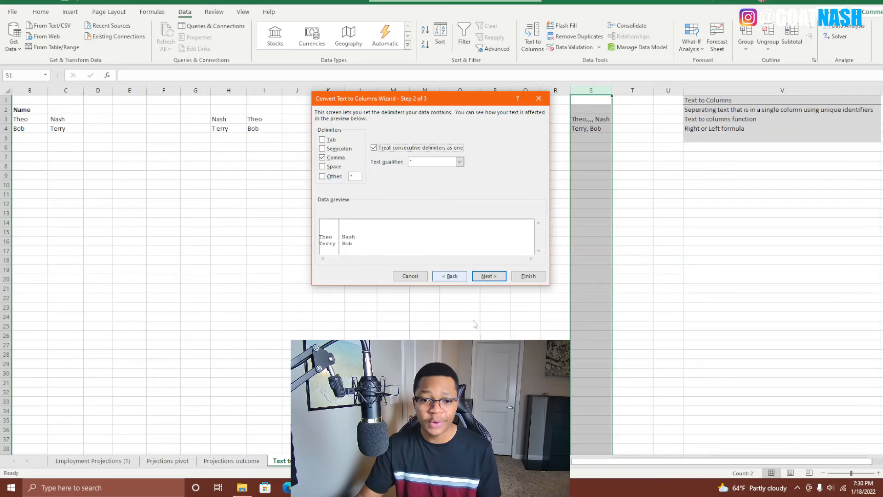
click(495, 277)
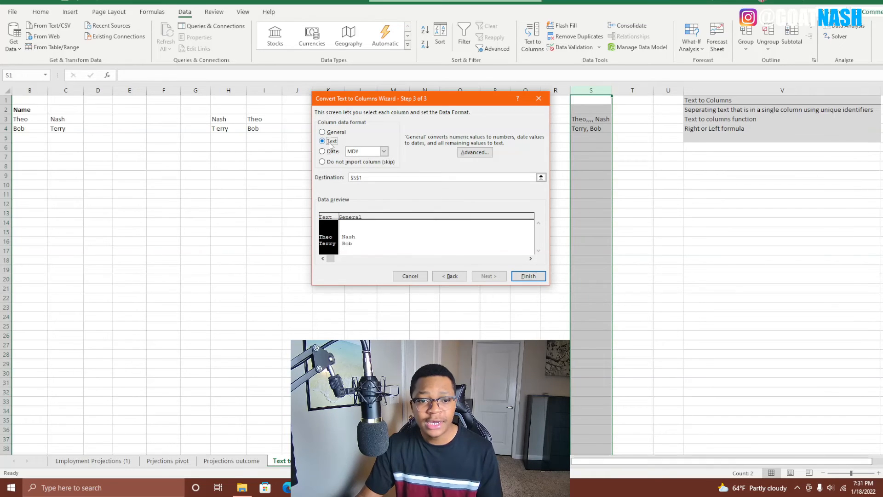
click(538, 276)
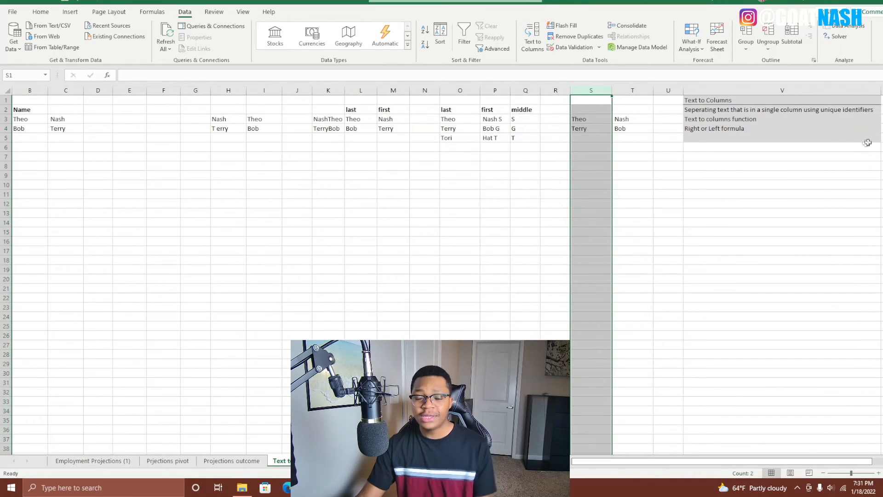
click(809, 213)
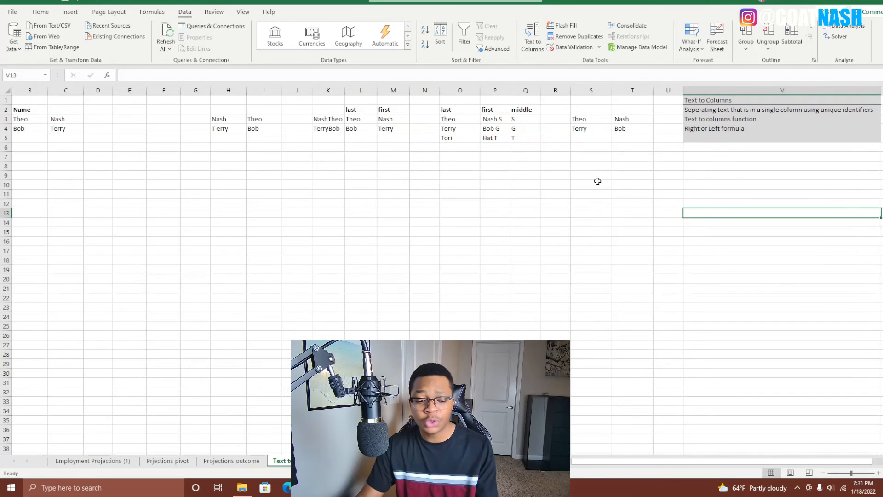
key(ctrl+z)
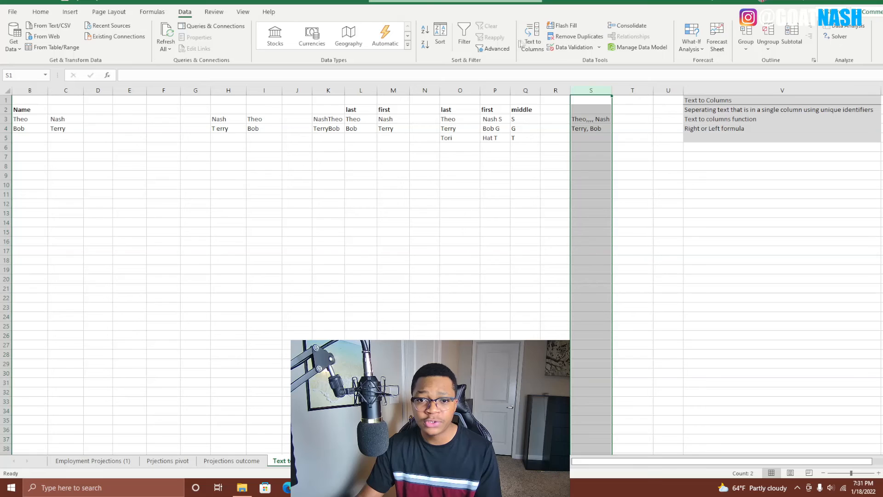
Split column S by comma without treating consecutive delimiters as one, replacing the existing data in the neighbouring columns
click(530, 40)
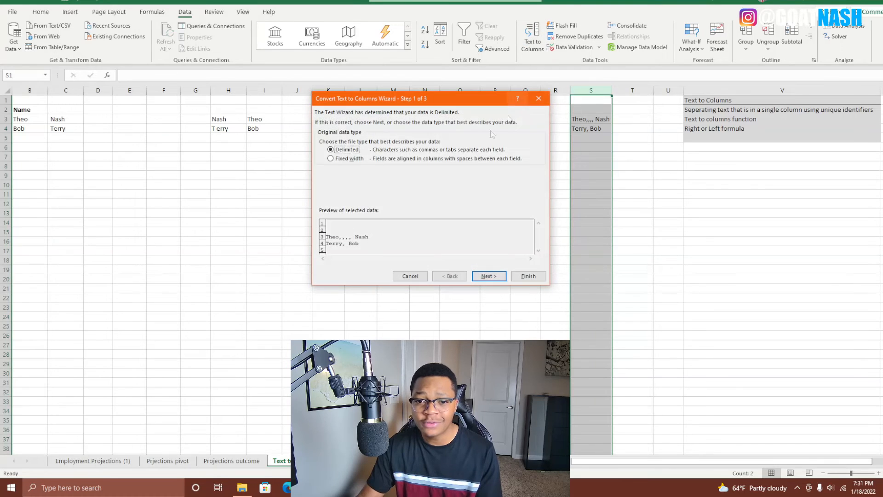
click(503, 278)
click(396, 151)
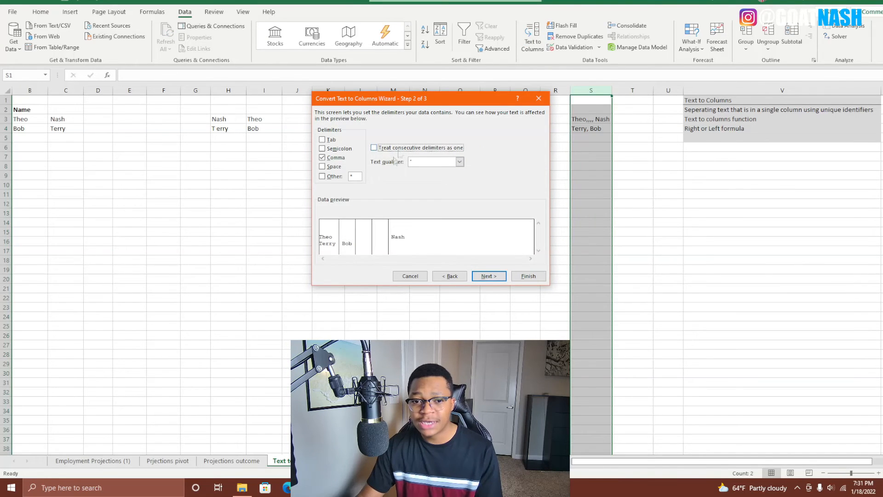
click(490, 276)
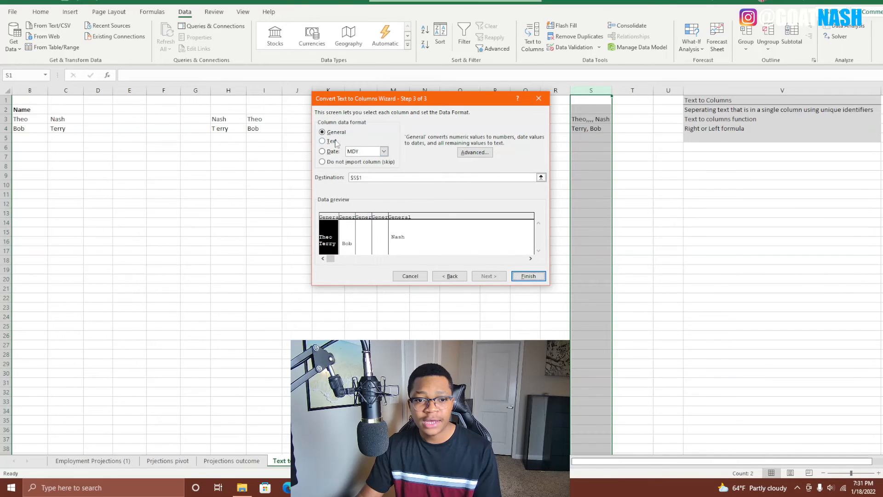
click(527, 276)
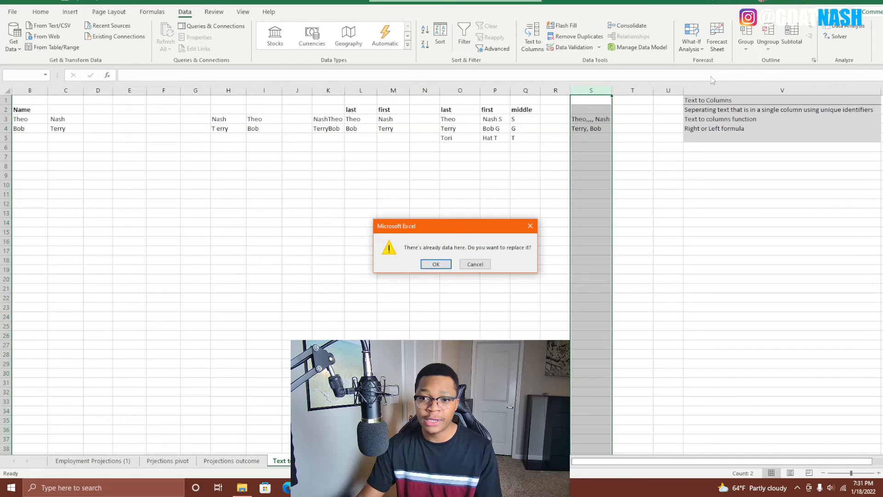
click(435, 264)
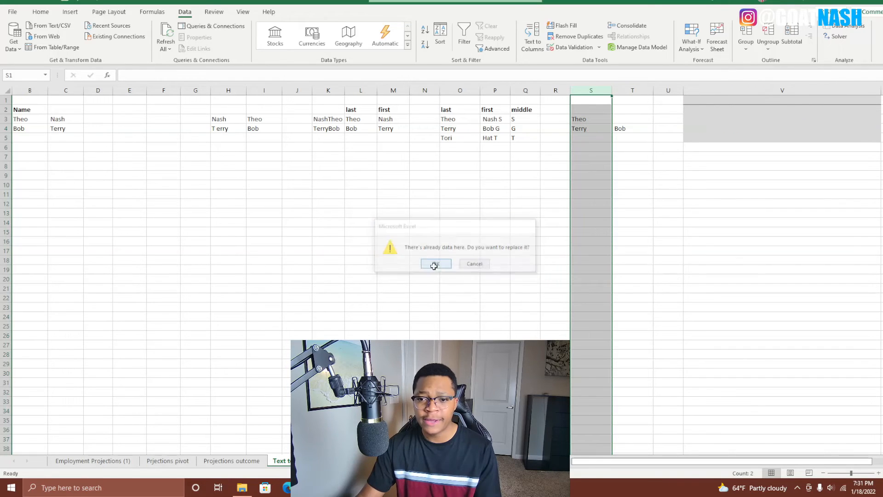
Examine how row 3 was split from S3 across to W3, and undo the split
click(586, 334)
drag(611, 118, 755, 114)
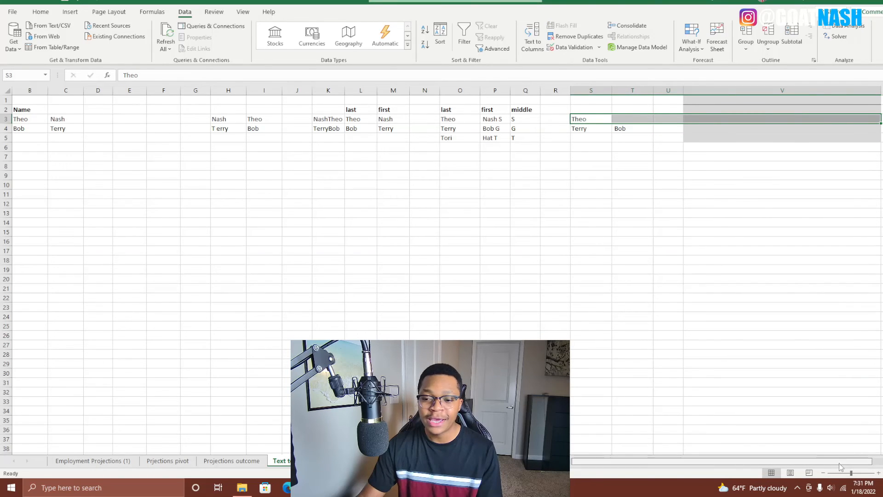
drag(839, 462, 853, 463)
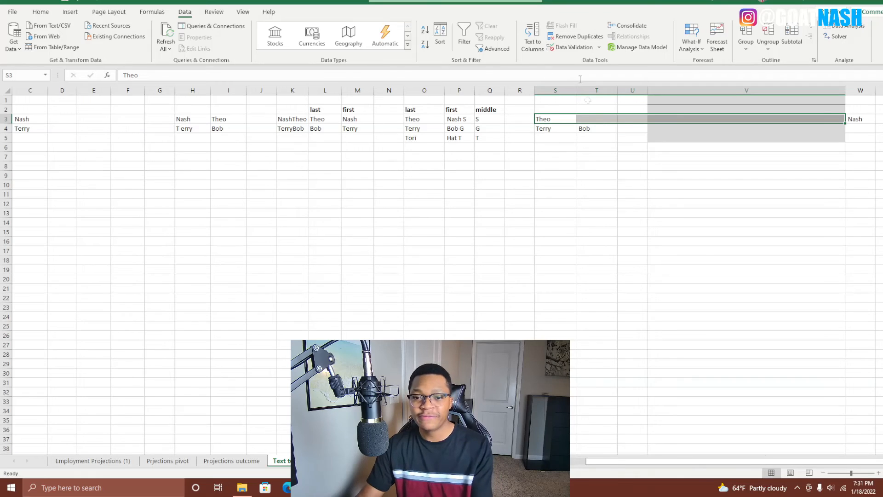
click(850, 166)
click(861, 120)
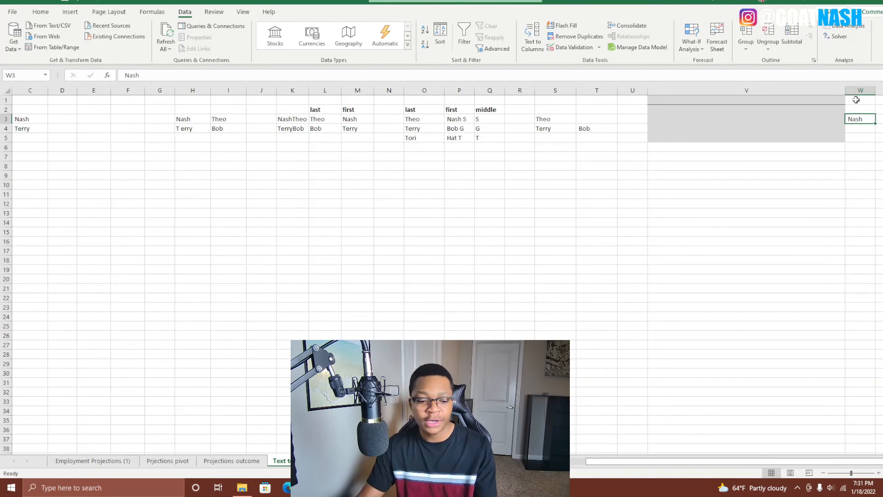
key(ctrl+z)
Split column S with Text to Columns by comma, treating consecutive delimiters as one, in General format with destination $S$1
click(523, 48)
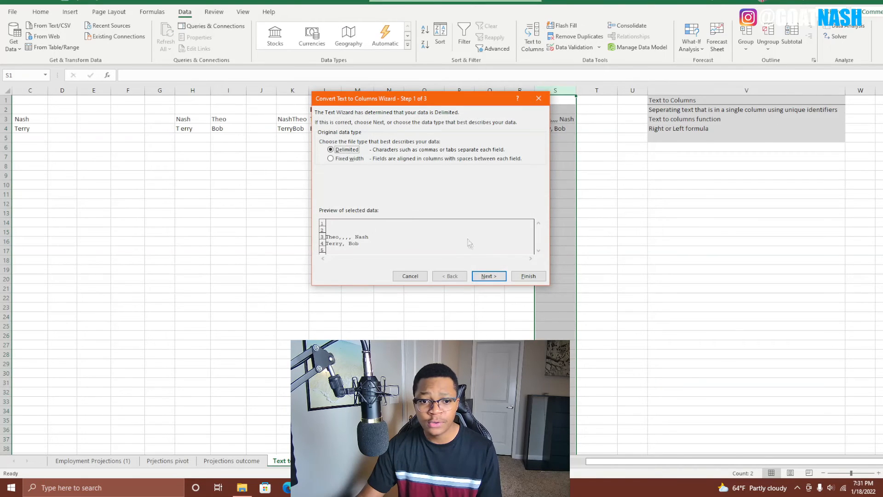
click(488, 276)
click(373, 148)
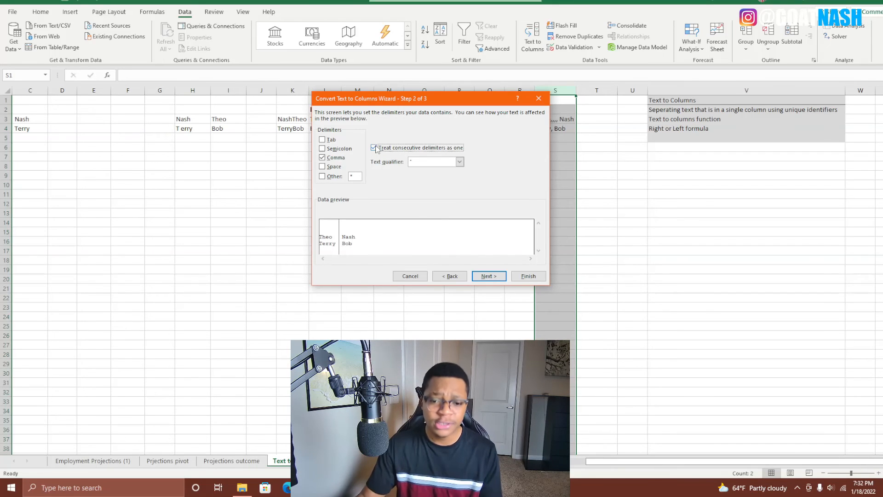
click(495, 276)
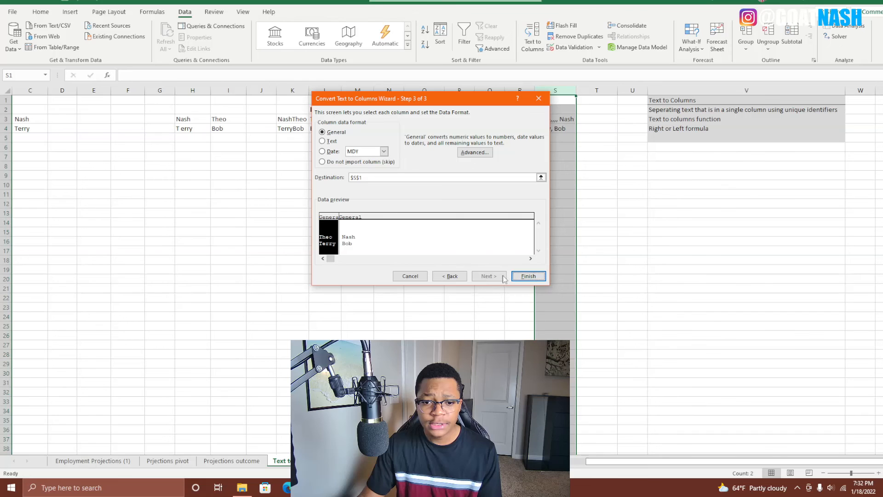
click(528, 276)
click(585, 288)
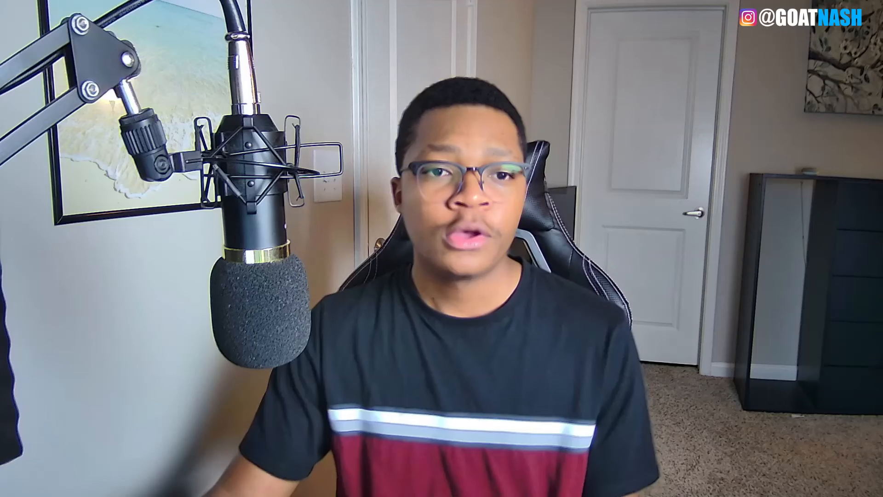